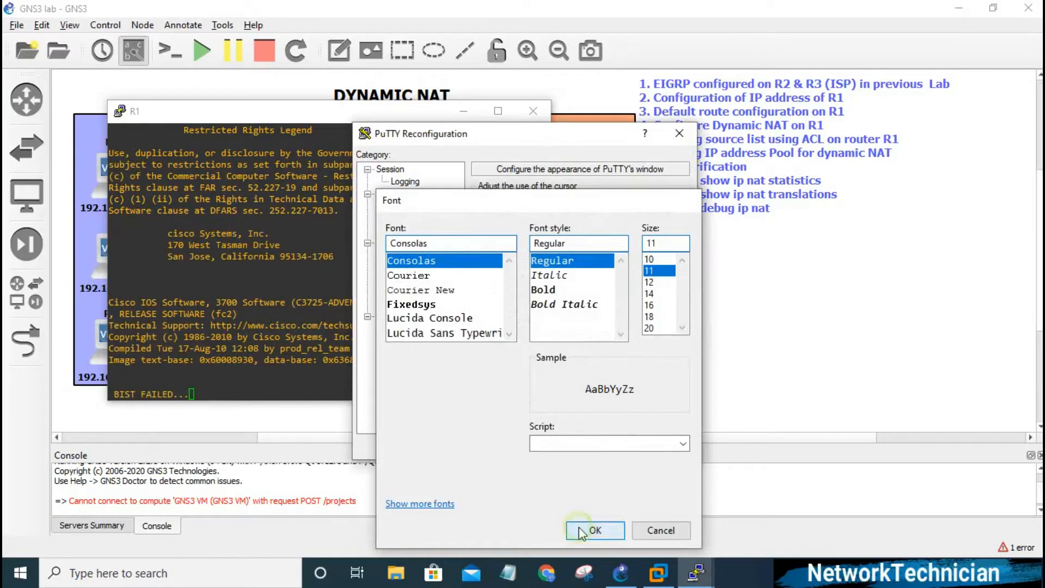
- Apply the Consolas Regular 11 font to the R1 console, shrink its window to 80x20 and move it clear of the LAN diagram
{"action": "left_click", "coordinate": [581, 529]}
{"action": "left_click", "coordinate": [579, 449]}
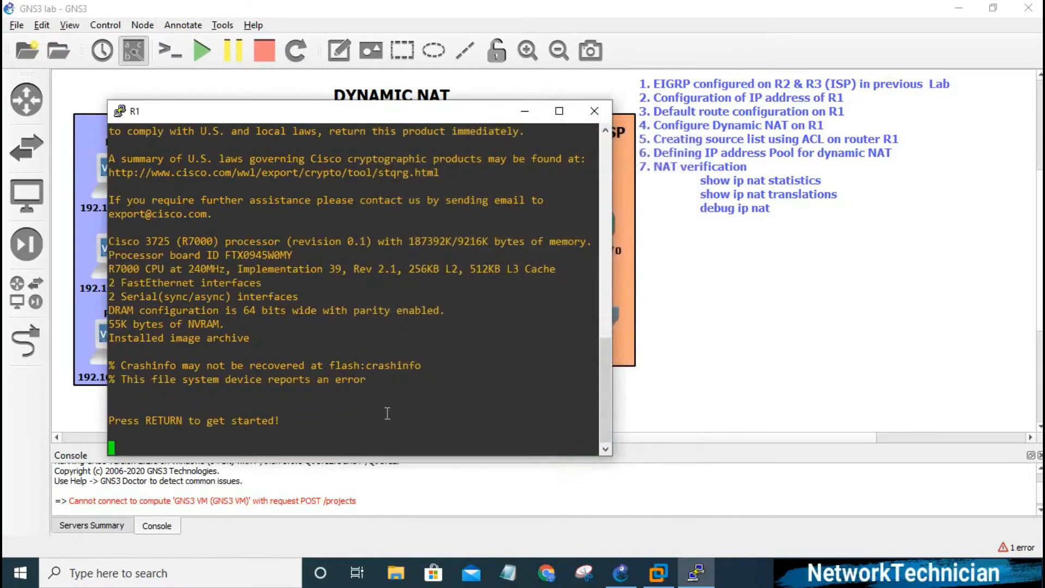
{"action": "left_click_drag", "start_coordinate": [382, 456], "coordinate": [383, 401]}
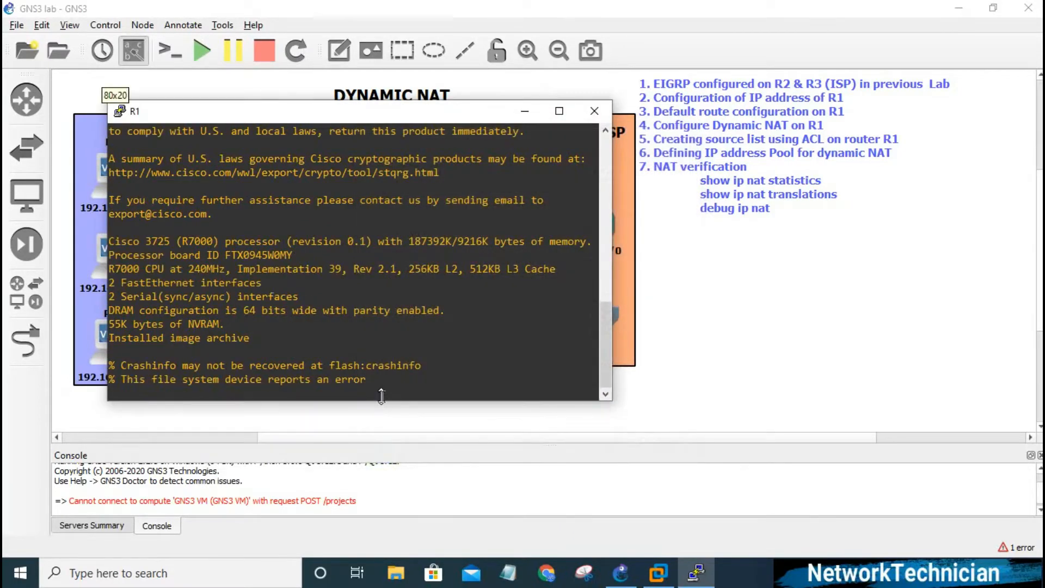
{"action": "left_click_drag", "start_coordinate": [401, 112], "coordinate": [831, 113]}
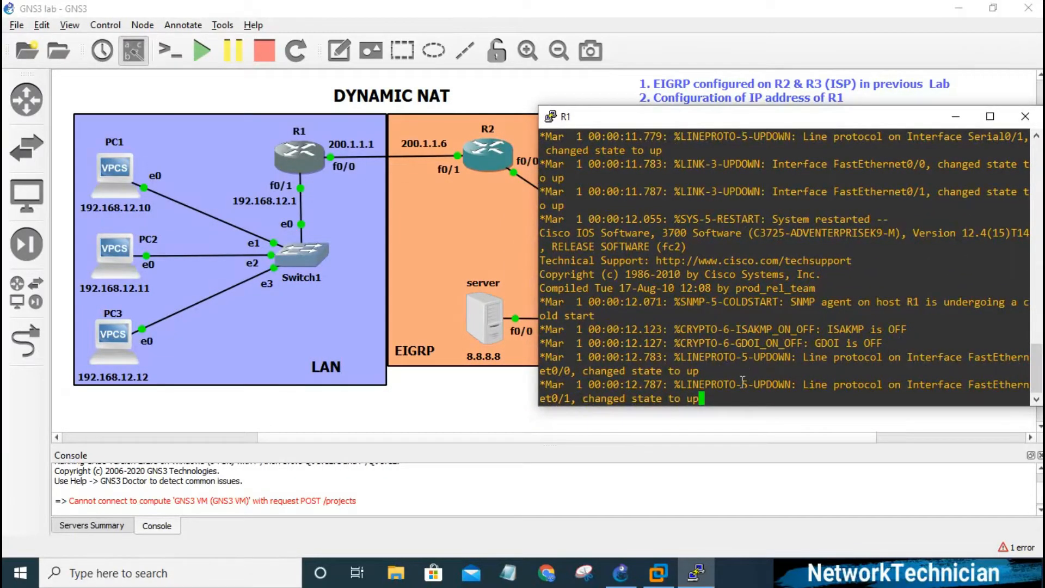
- Wake the R1 console prompt and list the router's interfaces with sh ip int bri
{"action": "key", "text": "Return"}
{"action": "key", "text": "Return"}
{"action": "key", "text": "Return"}
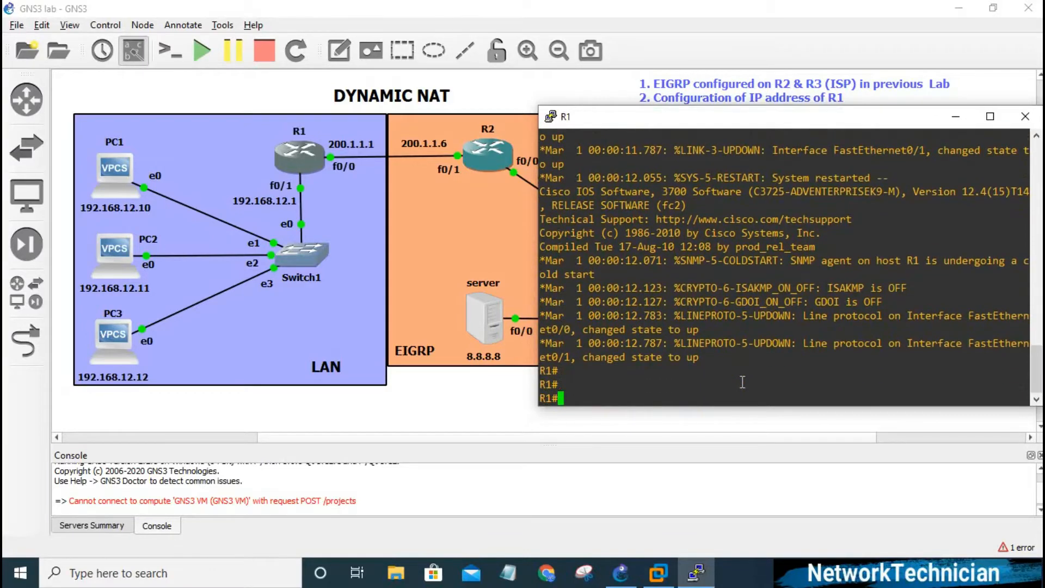
{"action": "type", "text": "sh ip int bri"}
{"action": "key", "text": "Return"}
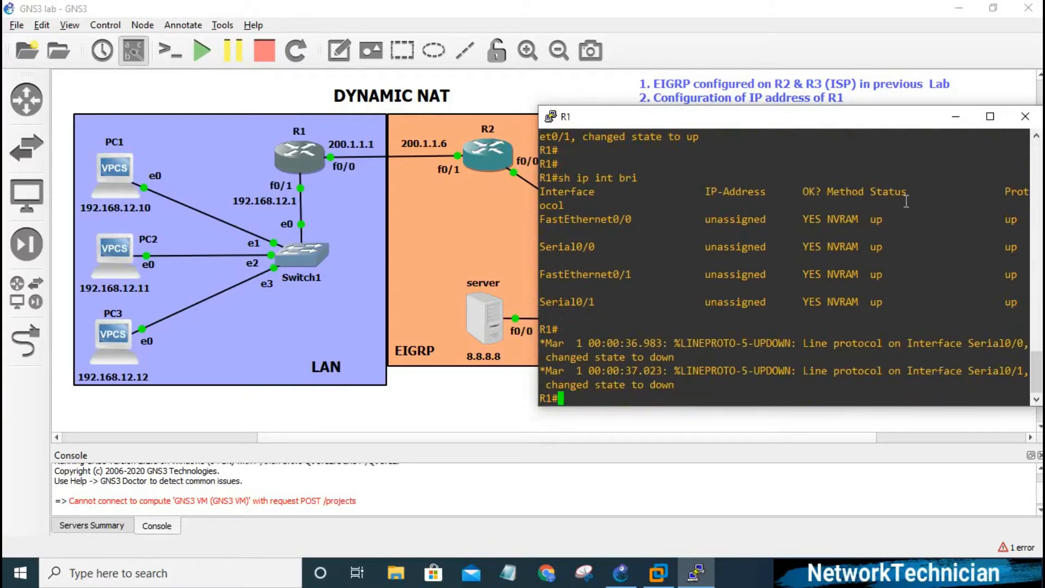
- Enter global configuration mode on R1 and open interface fastEthernet 0/1 for configuration
{"action": "key", "text": "Return"}
{"action": "type", "text": "c"}
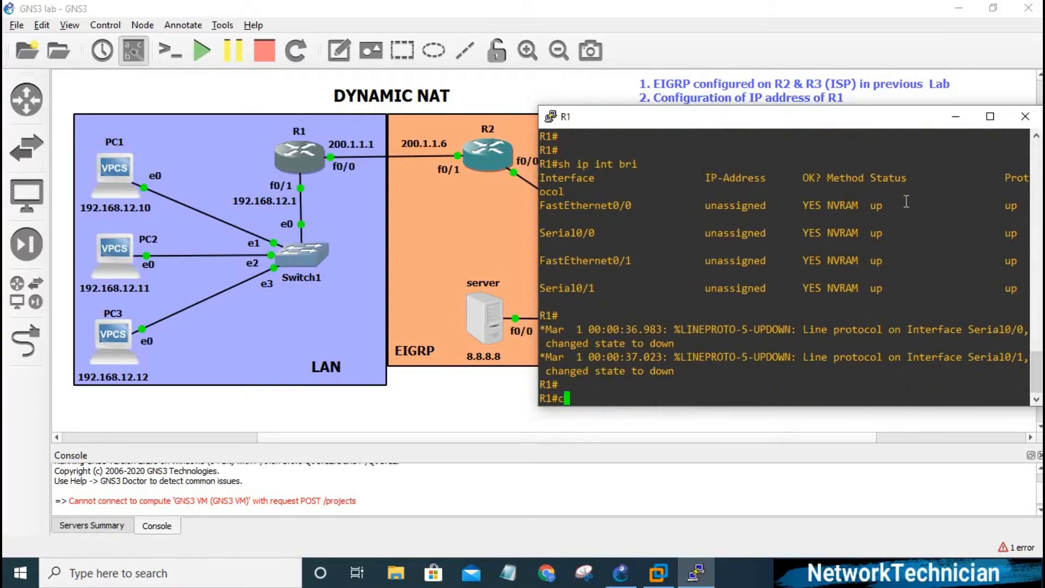
{"action": "type", "text": "onf t"}
{"action": "key", "text": "Return"}
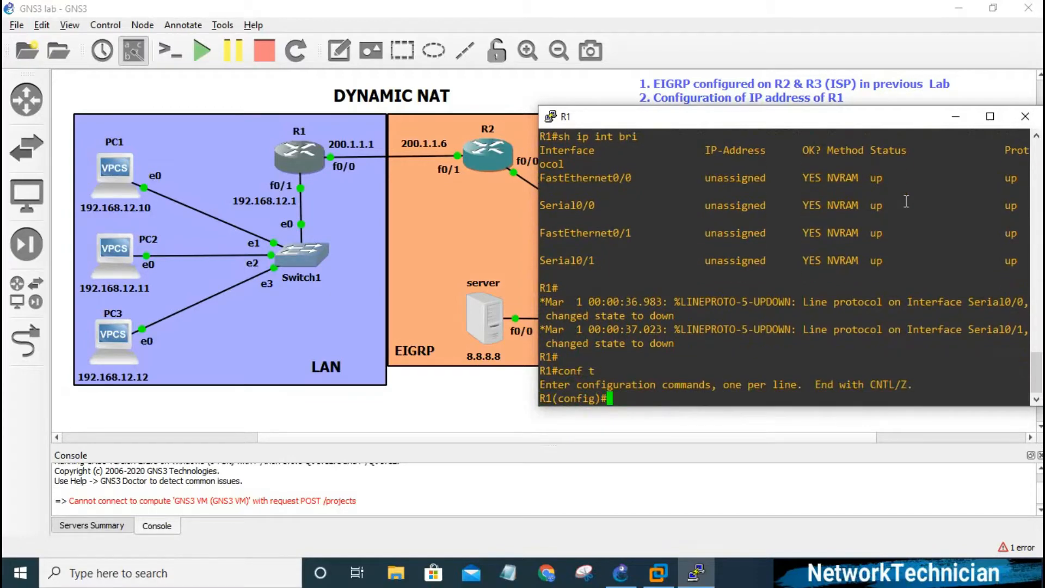
{"action": "type", "text": "int fa"}
{"action": "key", "text": "Tab"}
{"action": "type", "text": "0/1"}
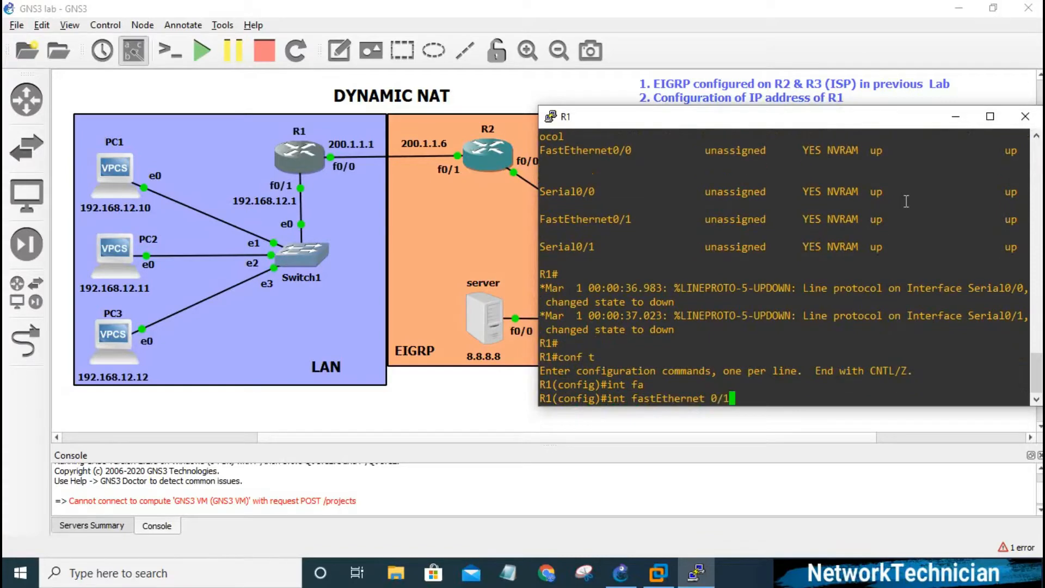
{"action": "key", "text": "Return"}
- Assign 192.168.12.1 255.255.255.0 to fastEthernet 0/1 and enable the interface with no sh
{"action": "type", "text": "ip "}
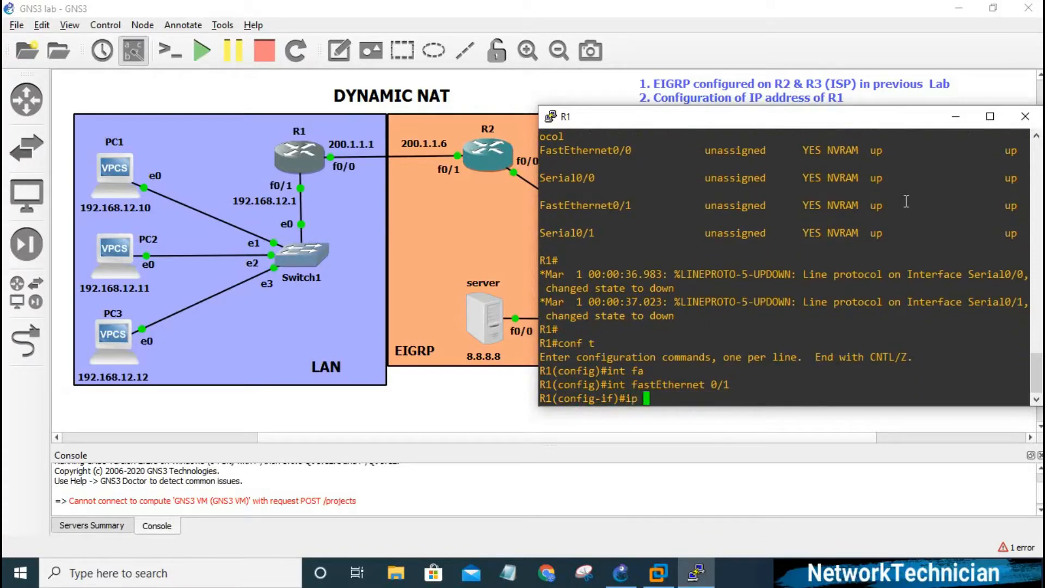
{"action": "type", "text": "add 192.168.12.1"}
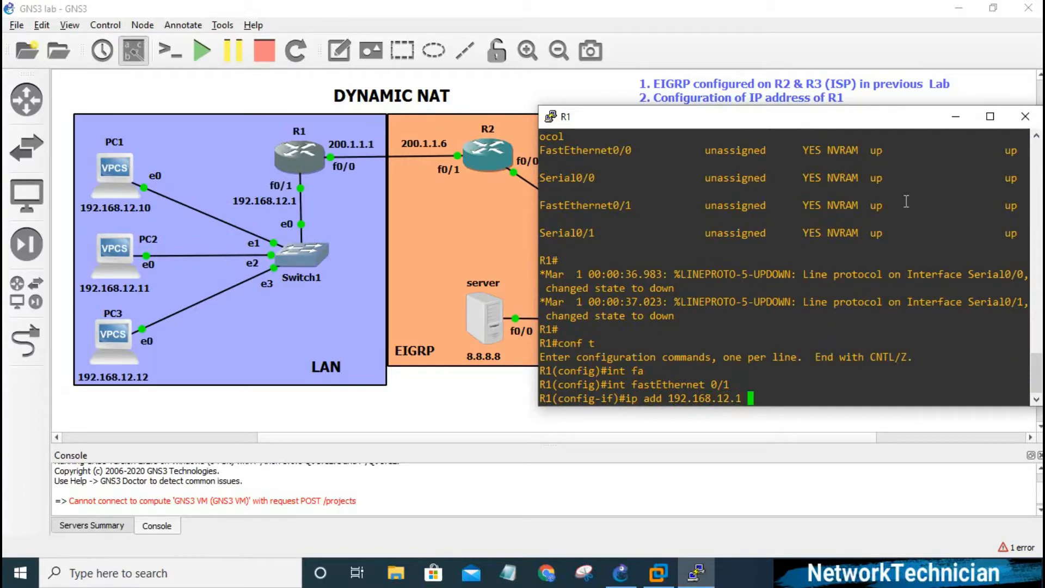
{"action": "type", "text": " 255.255.255.0"}
{"action": "key", "text": "Return"}
{"action": "key", "text": "Up"}
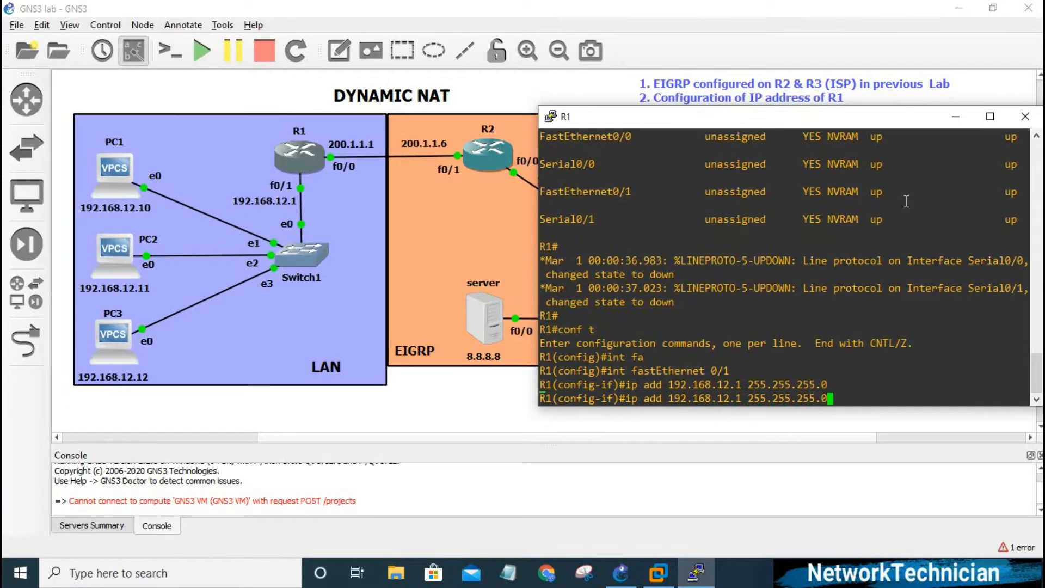
{"action": "key", "text": "Down"}
{"action": "type", "text": "no sh"}
{"action": "key", "text": "Return"}
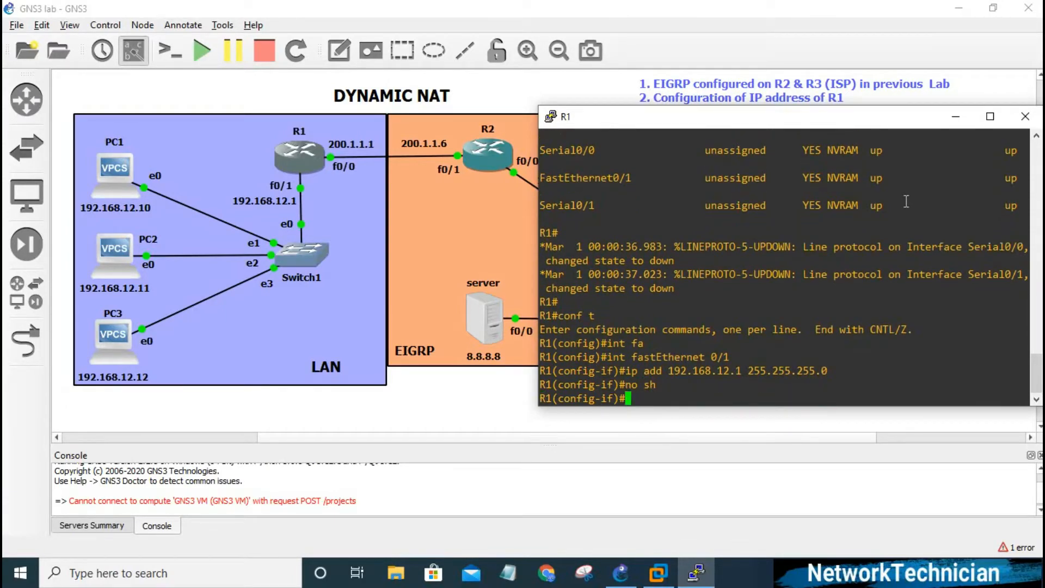
- Configure fastEthernet 0/0 on R1 with 200.1.1.1 255.255.255.248, enable it, and exit to global configuration mode
{"action": "key", "text": "Up"}
{"action": "key", "text": "Up"}
{"action": "key", "text": "Up"}
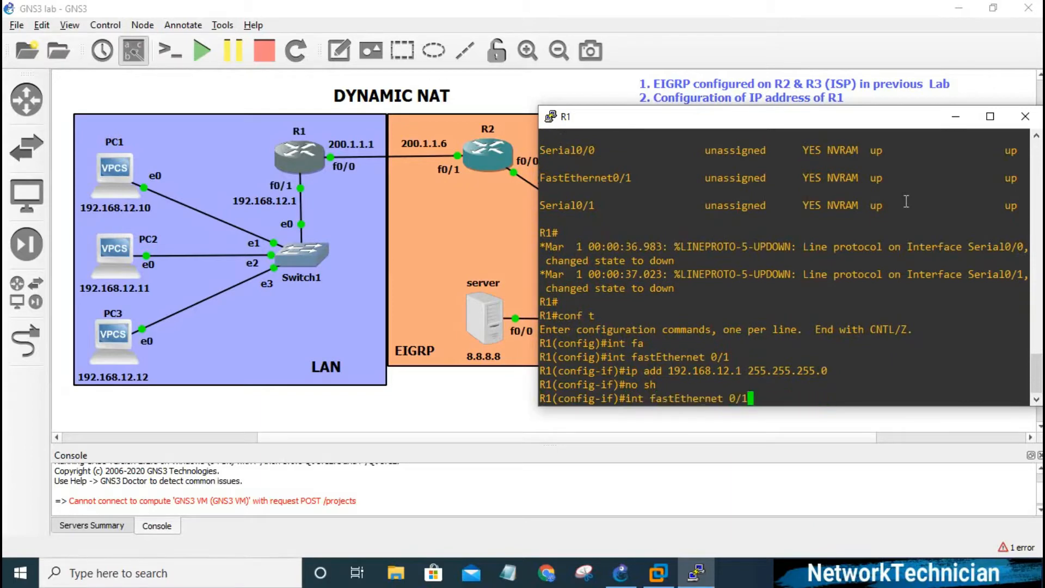
{"action": "key", "text": "BackSpace"}
{"action": "type", "text": "0"}
{"action": "key", "text": "Return"}
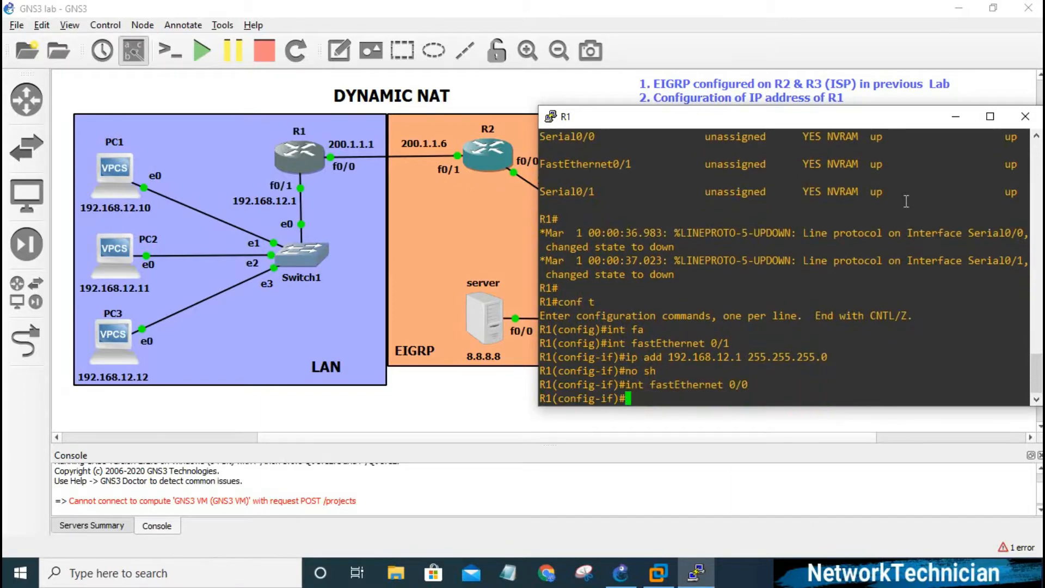
{"action": "type", "text": "ip add 200.1.1.1 "}
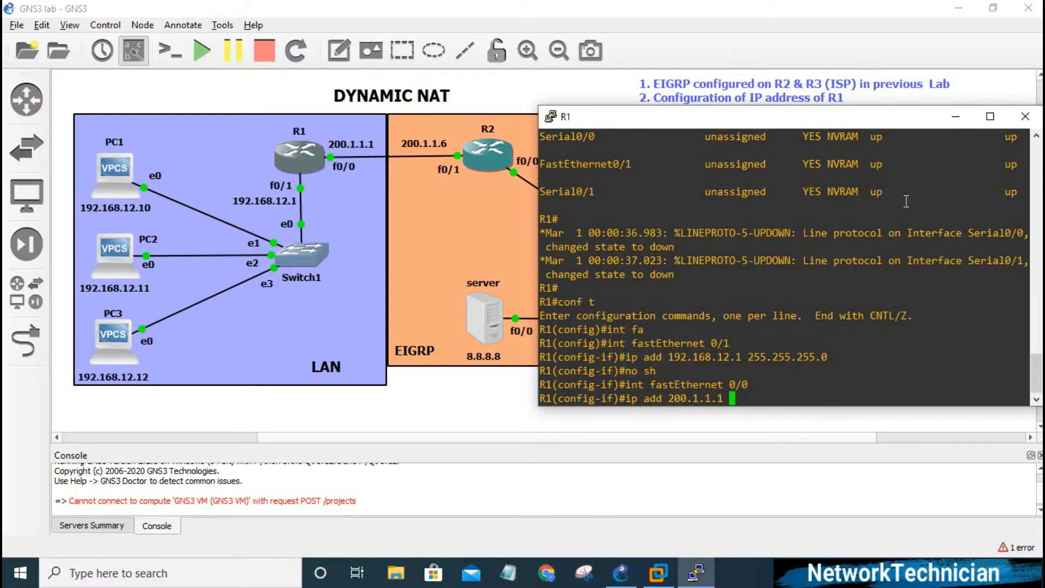
{"action": "type", "text": "255.255.255.248"}
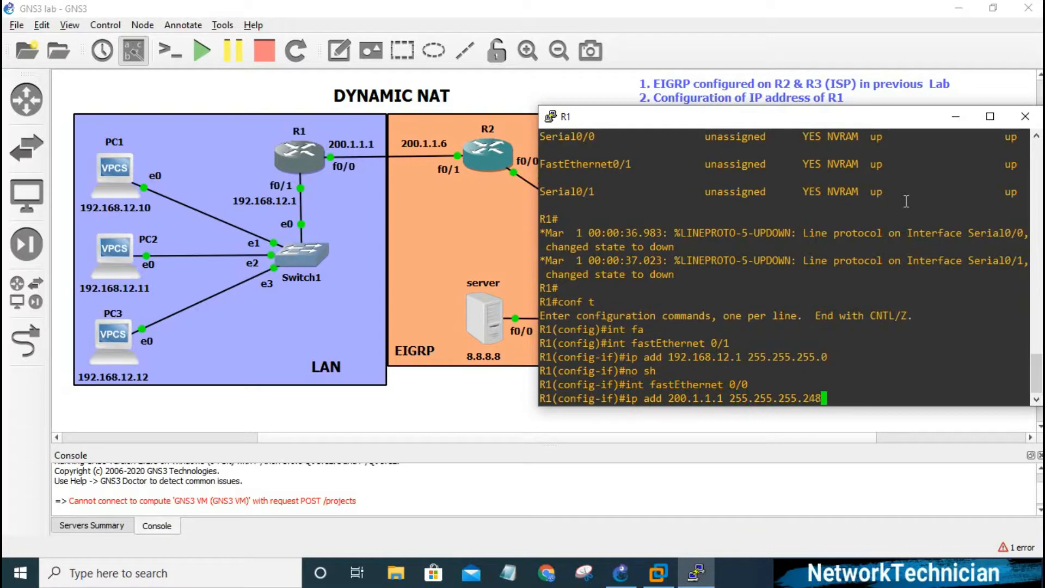
{"action": "key", "text": "Return"}
{"action": "type", "text": "nfig-if)#no sh"}
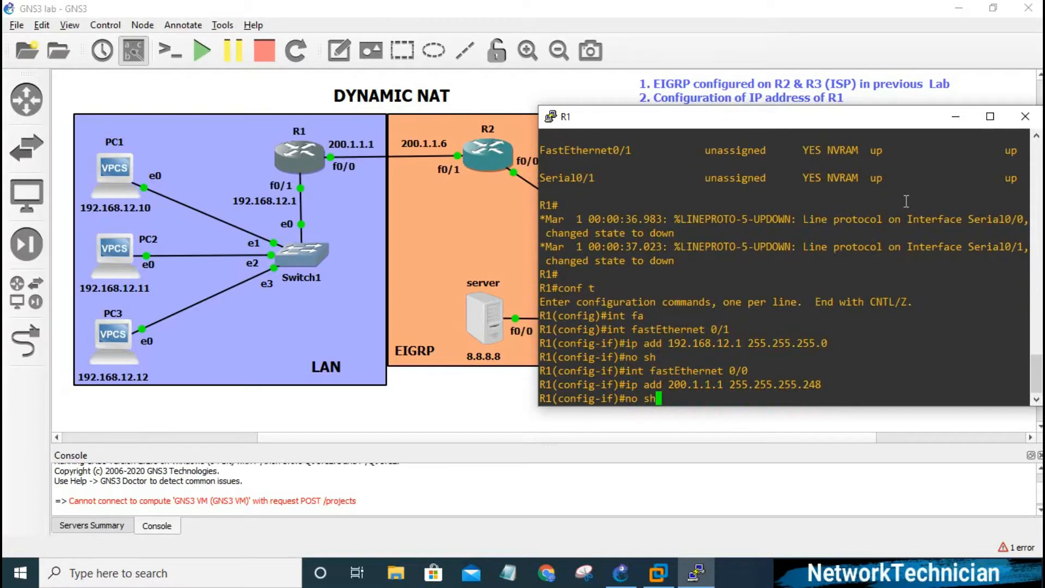
{"action": "key", "text": "Return"}
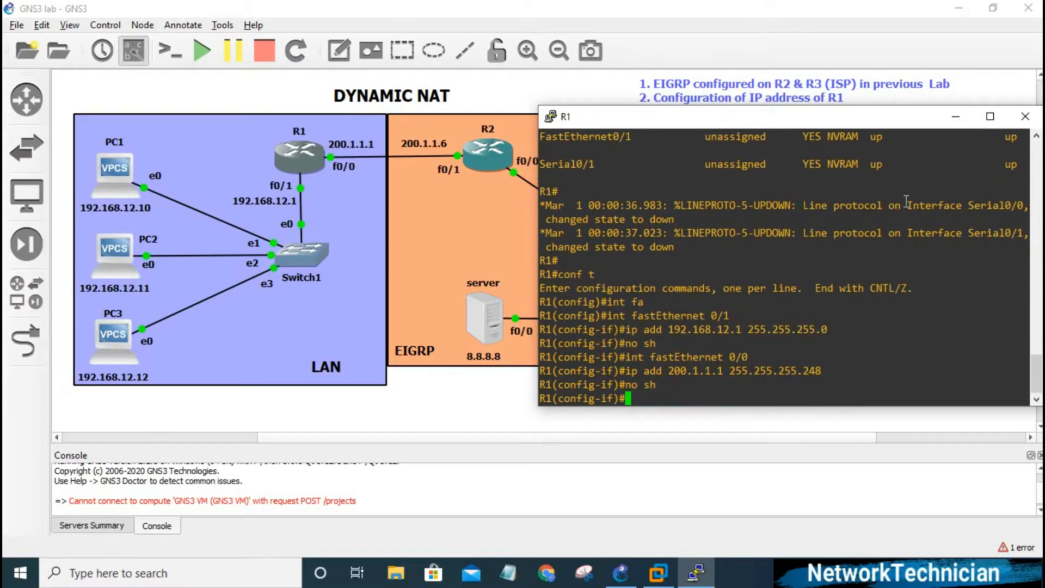
{"action": "type", "text": "exit"}
{"action": "key", "text": "Return"}
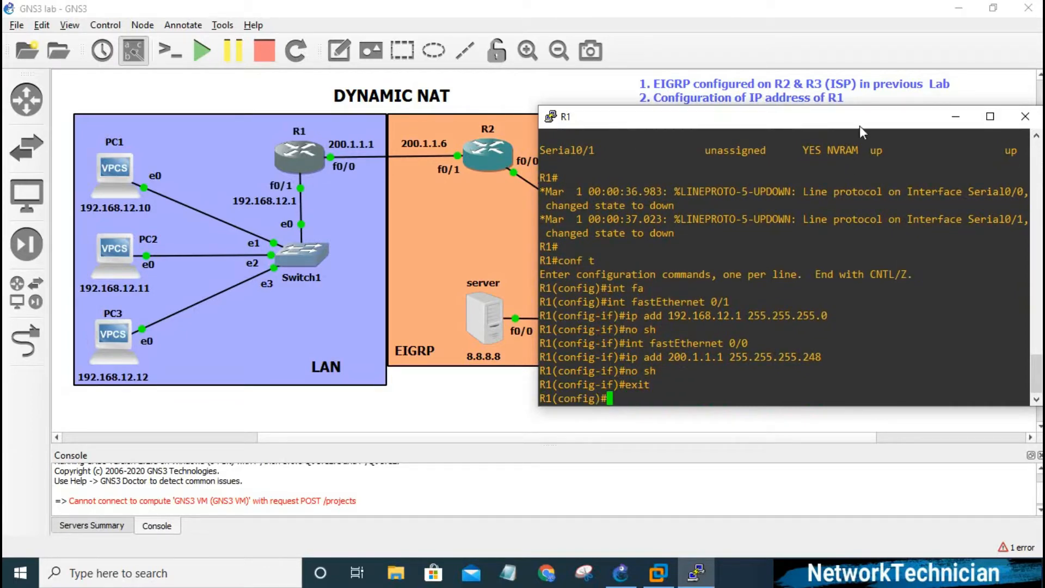
- Add a default route on R1 with ip route 0.0.0.0 0.0.0.0 200.1.1.6
{"action": "left_click_drag", "start_coordinate": [859, 123], "coordinate": [859, 135]}
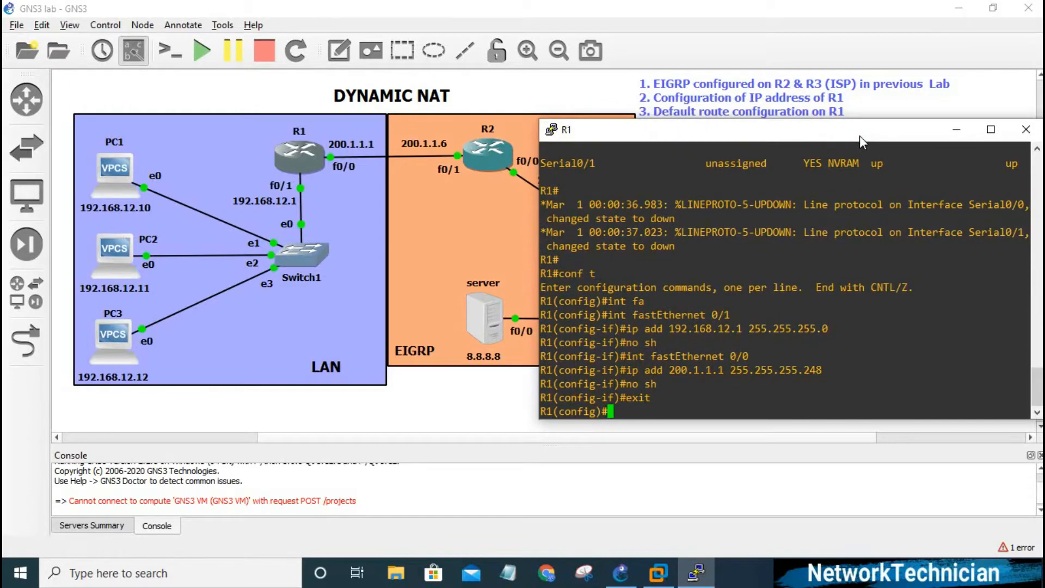
{"action": "type", "text": "ip ro"}
{"action": "key", "text": "Tab"}
{"action": "type", "text": "ute"}
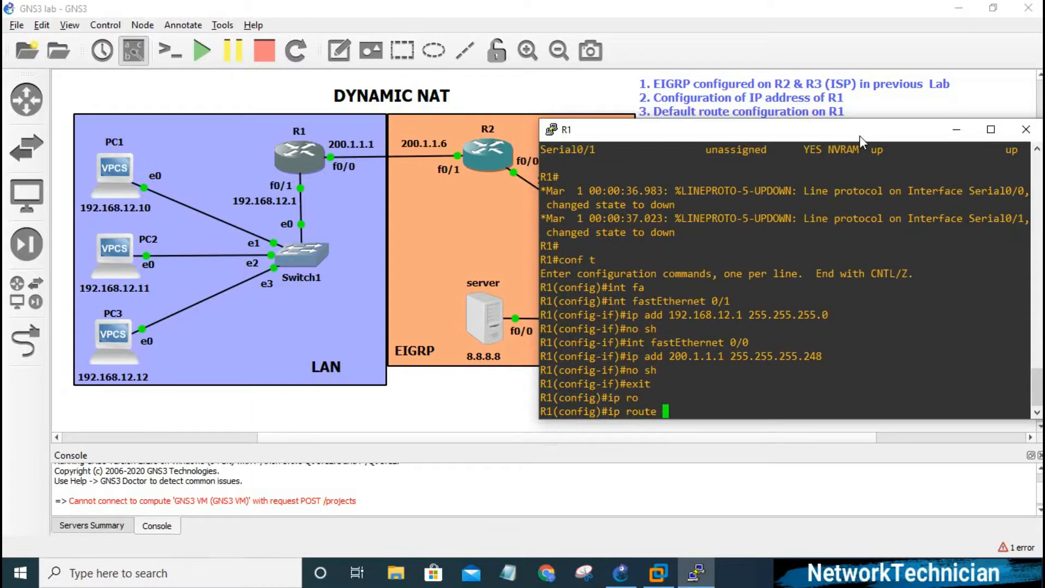
{"action": "type", "text": " 0.0.0.0 0.0.0.0 200."}
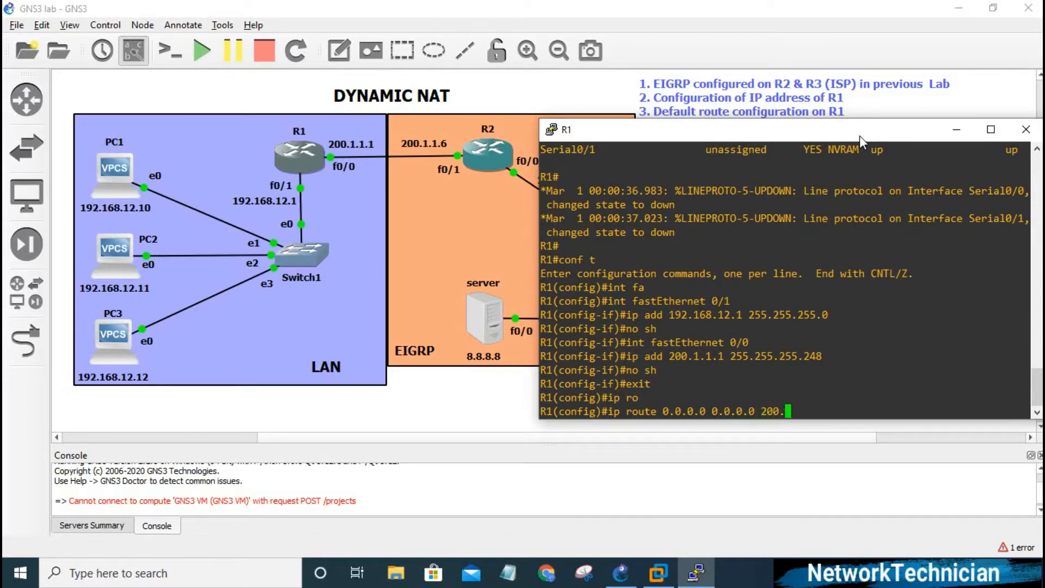
{"action": "type", "text": "1.1.6"}
{"action": "key", "text": "Return"}
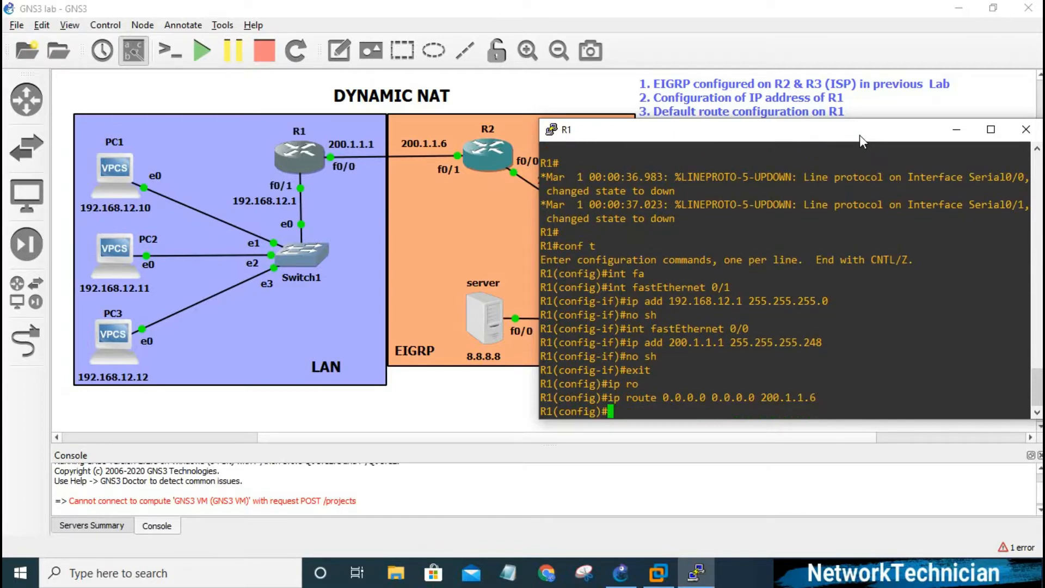
- Display R1's routing table with do sh ip ro and examine the static default route entry
{"action": "left_click_drag", "start_coordinate": [860, 133], "coordinate": [860, 148]}
{"action": "type", "text": "do "}
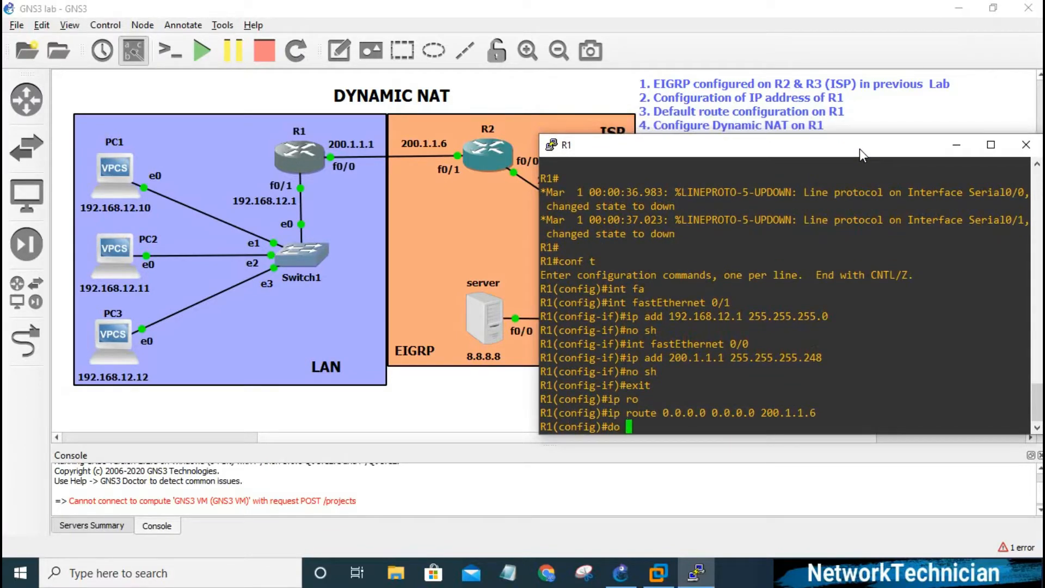
{"action": "type", "text": "sh ip ro"}
{"action": "key", "text": "Return"}
{"action": "key", "text": "Return"}
{"action": "key", "text": "Return"}
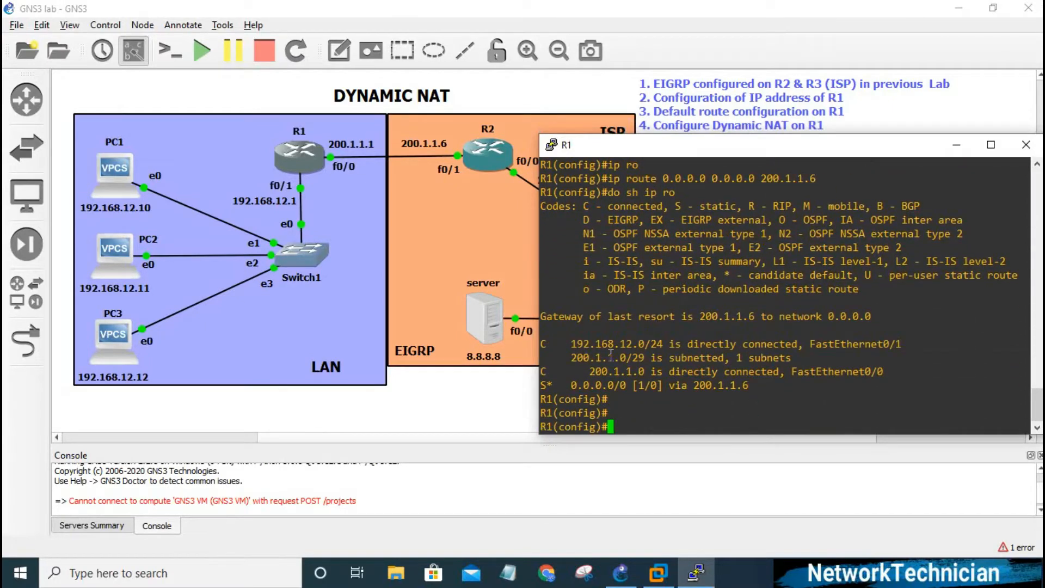
{"action": "left_click", "coordinate": [546, 387]}
{"action": "left_click_drag", "start_coordinate": [546, 387], "coordinate": [750, 387]}
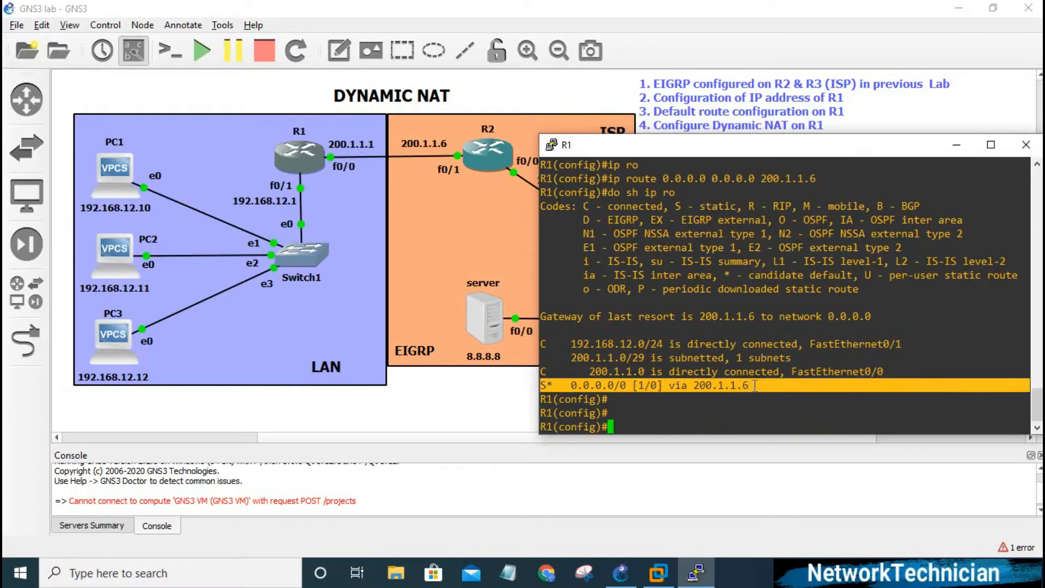
{"action": "left_click", "coordinate": [928, 356]}
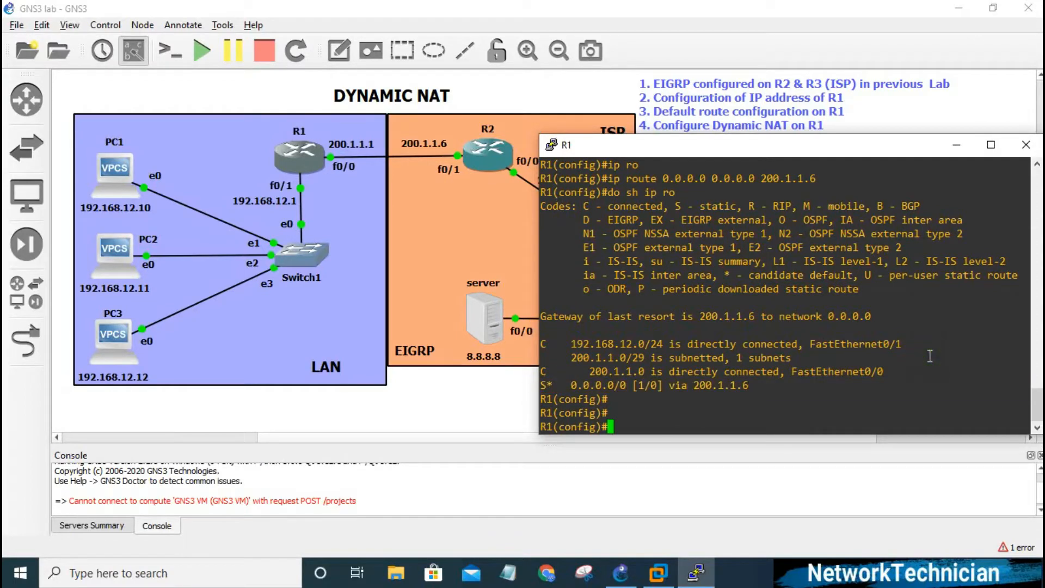
- Build the command ip nat inside source on R1, querying the available keywords after each part
{"action": "type", "text": "ip nat ?"}
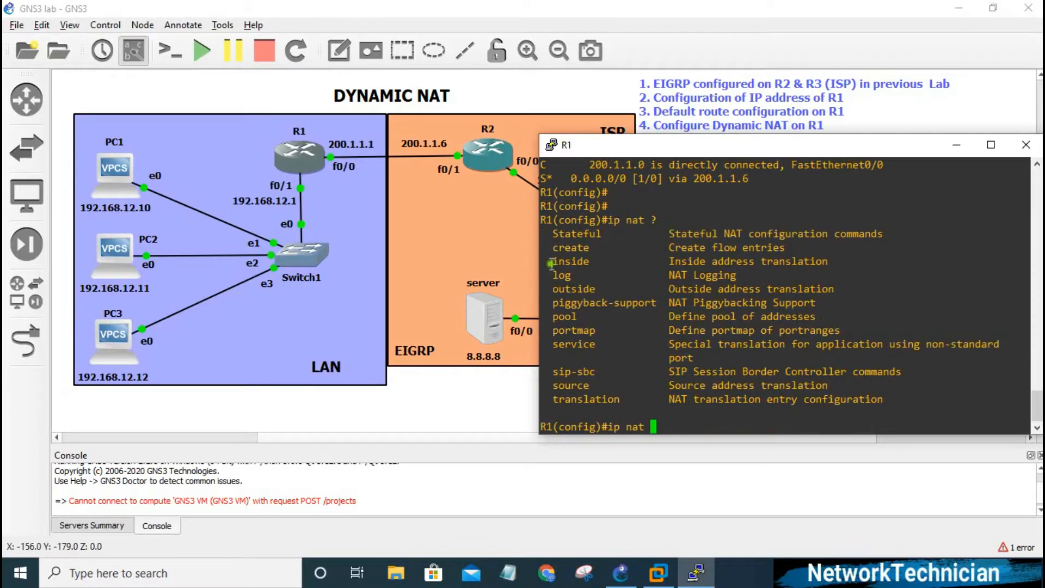
{"action": "left_click_drag", "start_coordinate": [548, 262], "coordinate": [600, 262]}
{"action": "type", "text": "ins"}
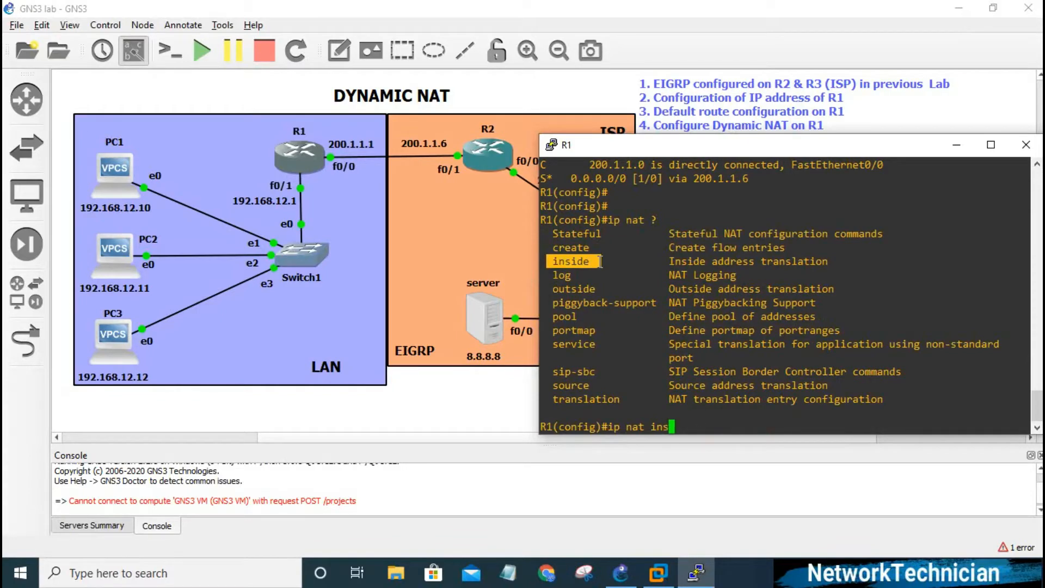
{"action": "key", "text": "Tab"}
{"action": "type", "text": "?"}
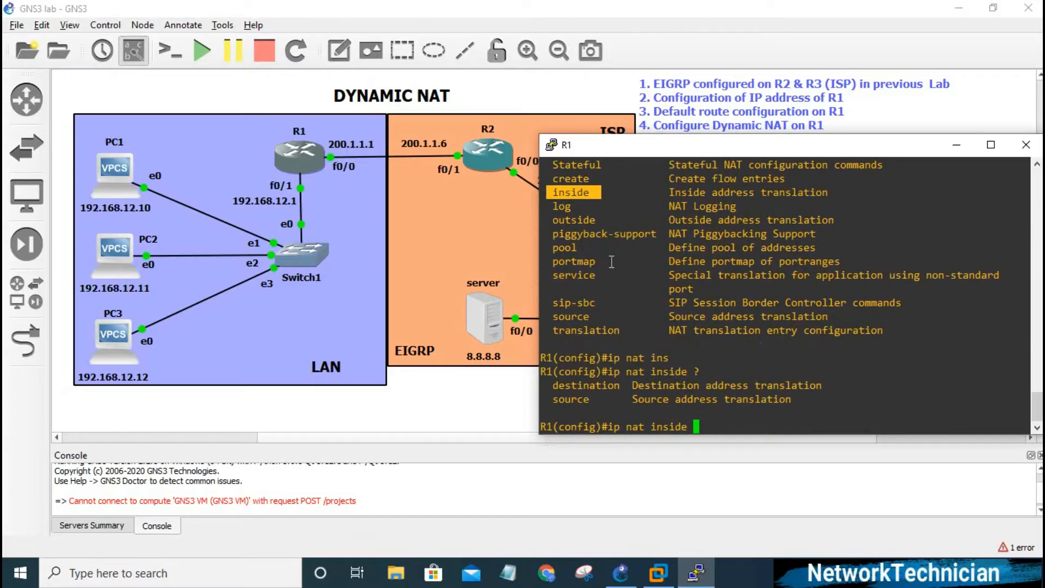
{"action": "left_click_drag", "start_coordinate": [551, 399], "coordinate": [596, 399]}
{"action": "type", "text": "so"}
{"action": "key", "text": "Tab"}
{"action": "type", "text": "?"}
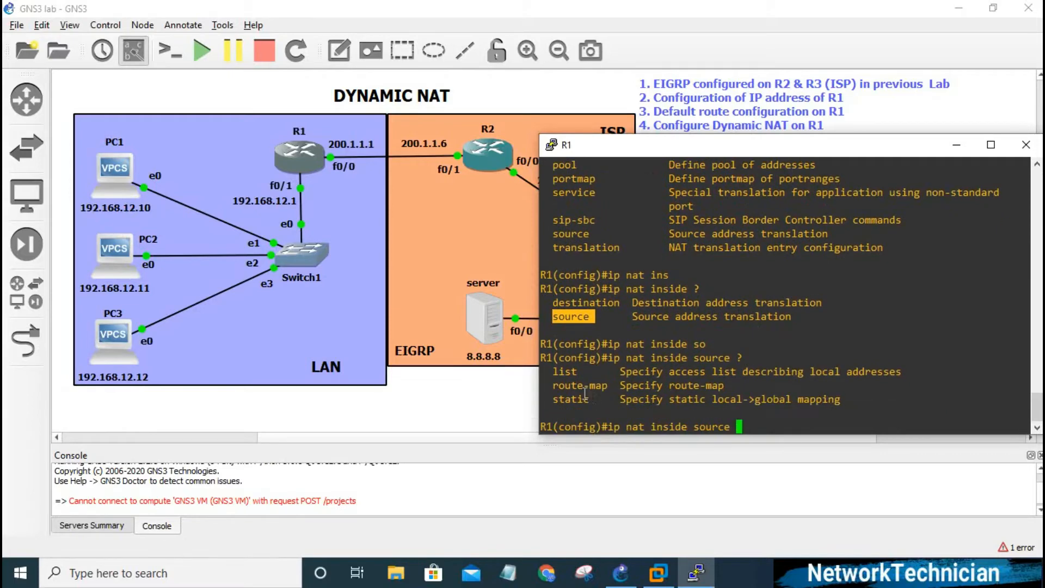
- Extend the ip nat inside source command on R1 with list 20, querying the available options after each part
{"action": "left_click_drag", "start_coordinate": [551, 372], "coordinate": [578, 374]}
{"action": "type", "text": "lis"}
{"action": "key", "text": "Tab"}
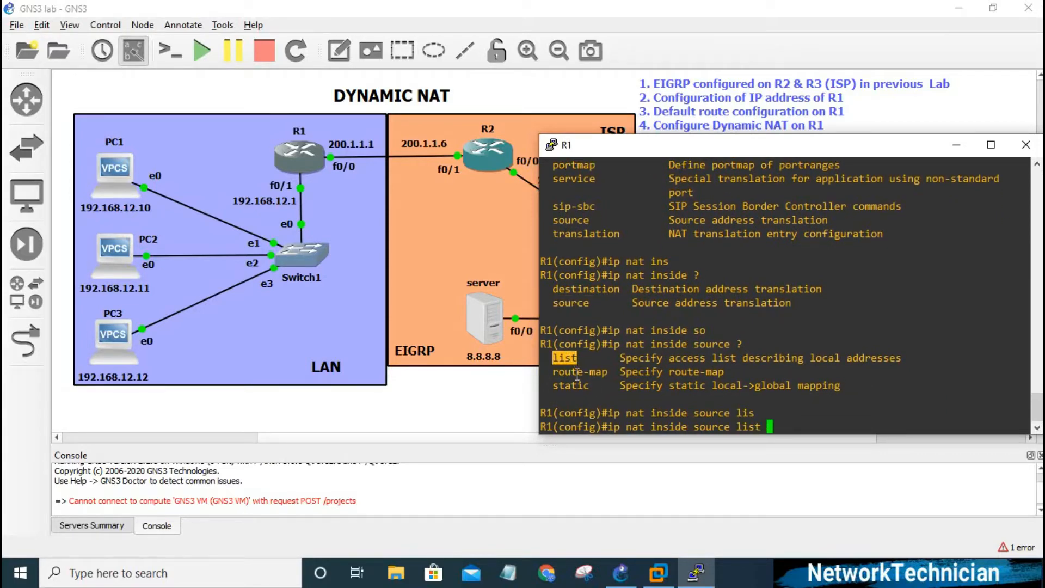
{"action": "type", "text": "?"}
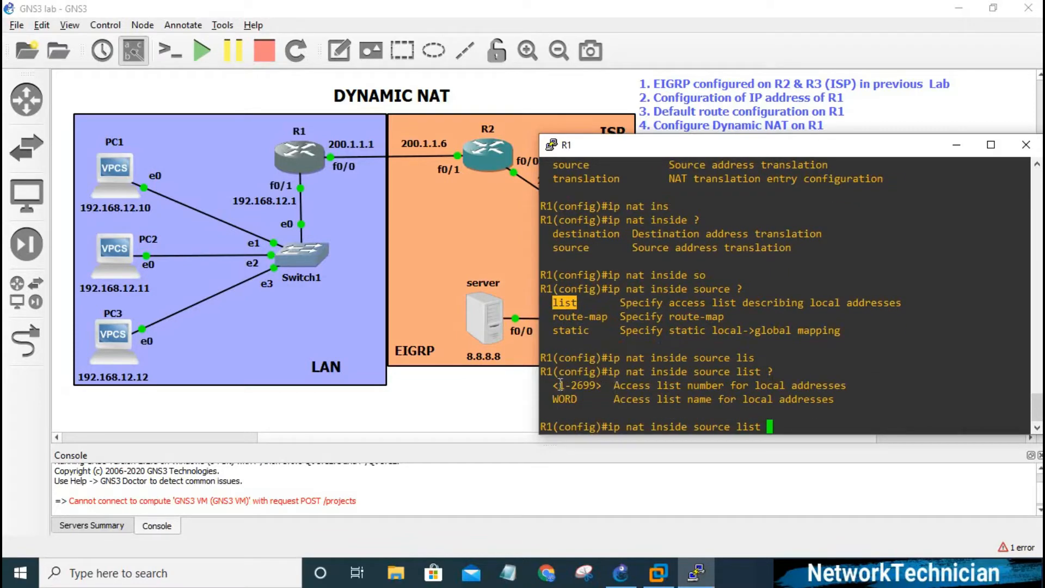
{"action": "left_click_drag", "start_coordinate": [551, 385], "coordinate": [599, 388]}
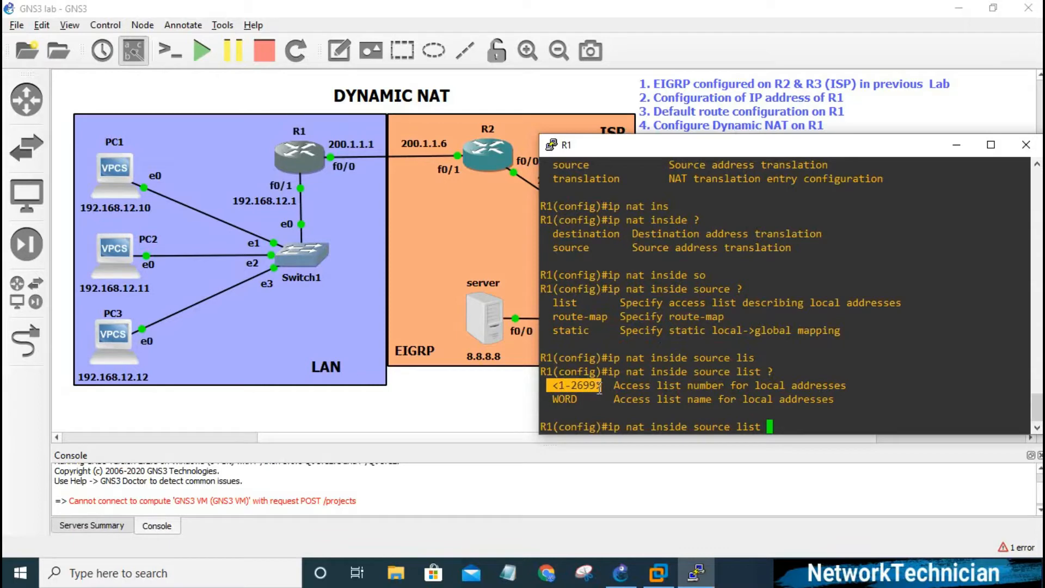
{"action": "type", "text": "20 ?"}
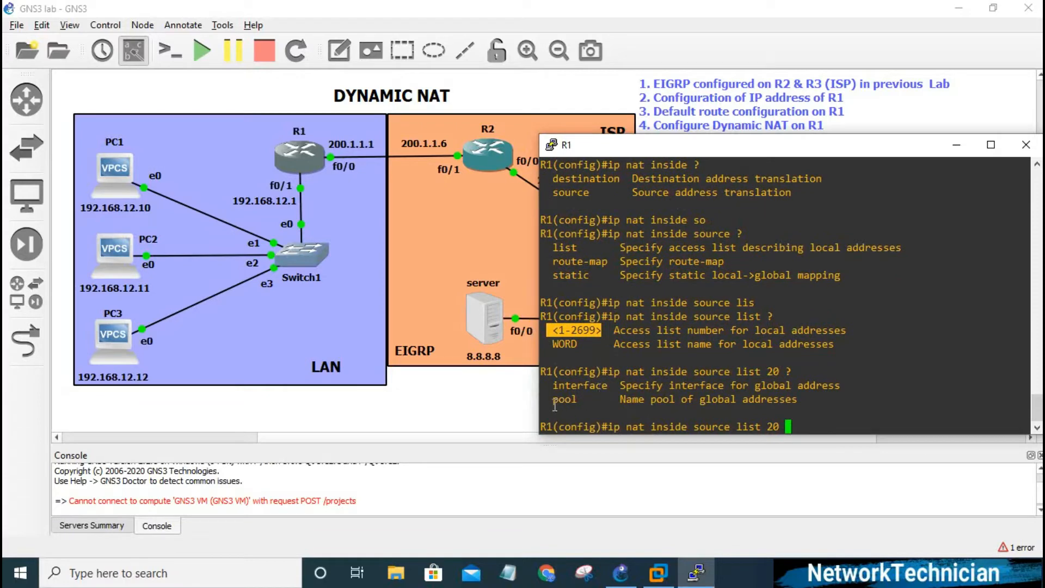
- Complete the command as ip nat inside source list 20 pool LAN, checking the available options, and run it
{"action": "left_click_drag", "start_coordinate": [551, 402], "coordinate": [580, 401]}
{"action": "type", "text": "p"}
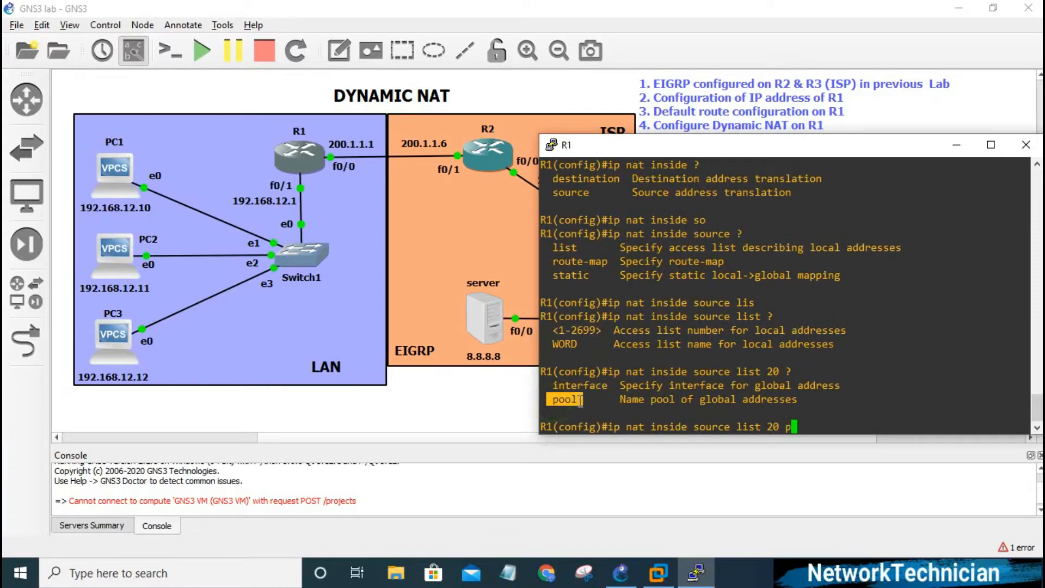
{"action": "type", "text": "o"}
{"action": "key", "text": "Tab"}
{"action": "type", "text": "?"}
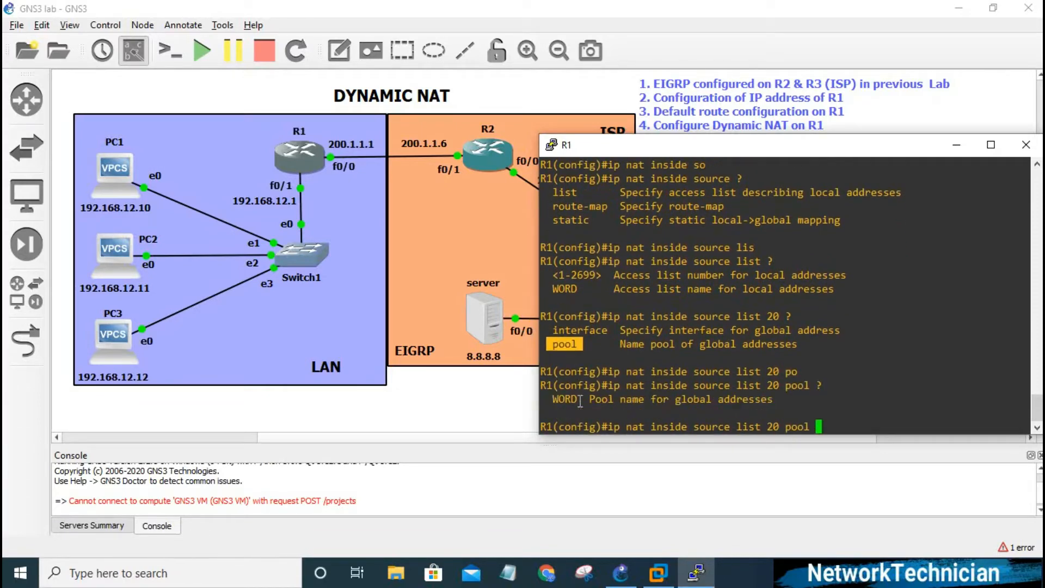
{"action": "left_click_drag", "start_coordinate": [547, 400], "coordinate": [575, 404]}
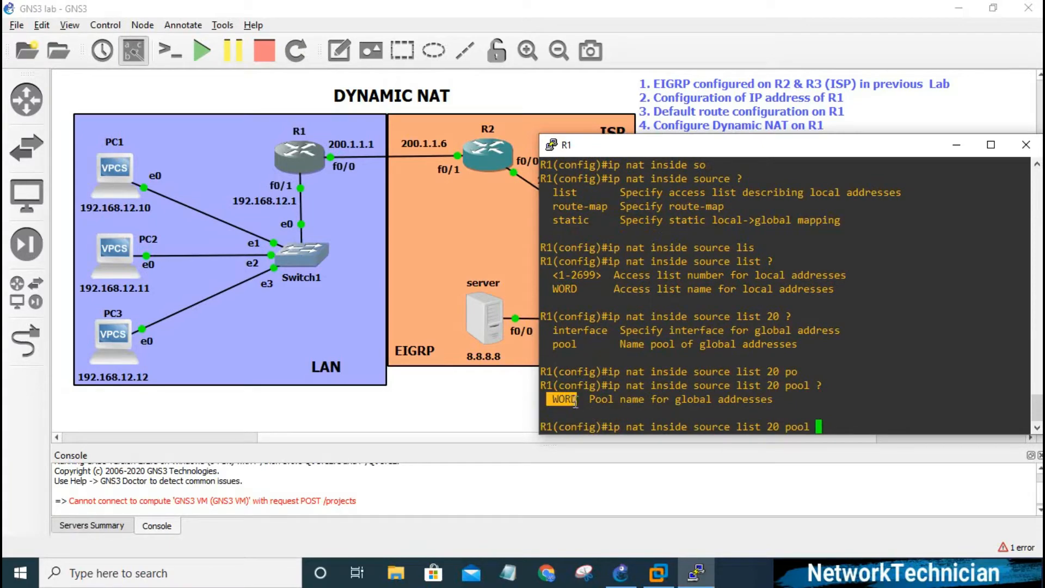
{"action": "type", "text": "LAN ?"}
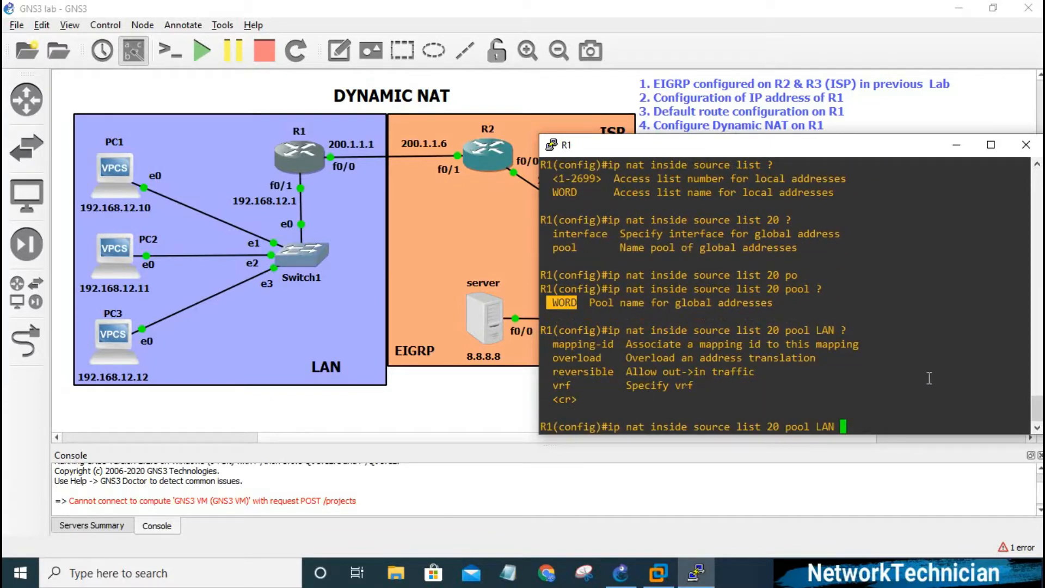
{"action": "key", "text": "Return"}
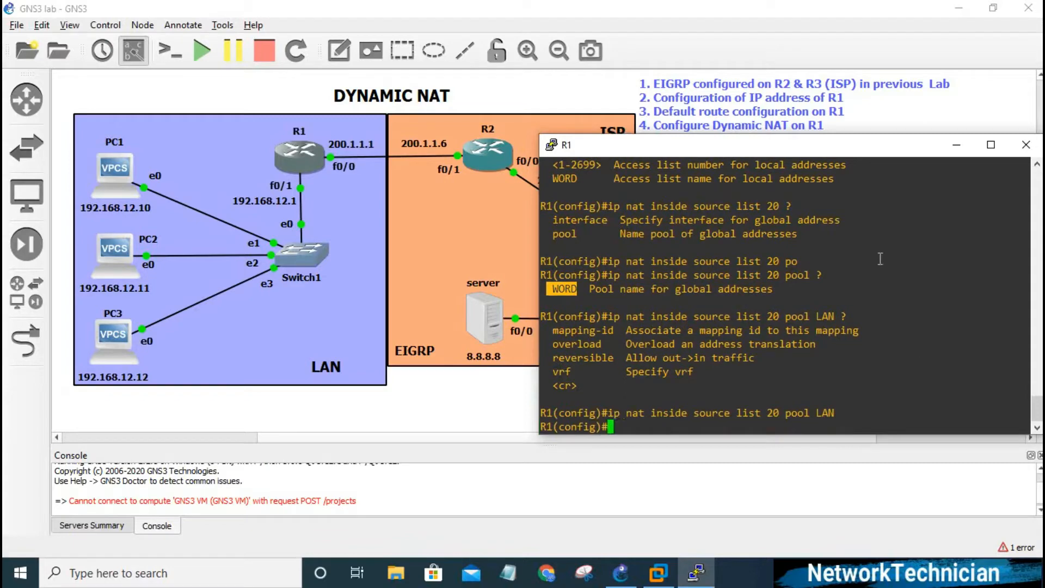
- Create access list 10 on R1 with an entry permitting host 192.168.12.10, querying the available keywords along the way
{"action": "left_click_drag", "start_coordinate": [853, 146], "coordinate": [852, 162]}
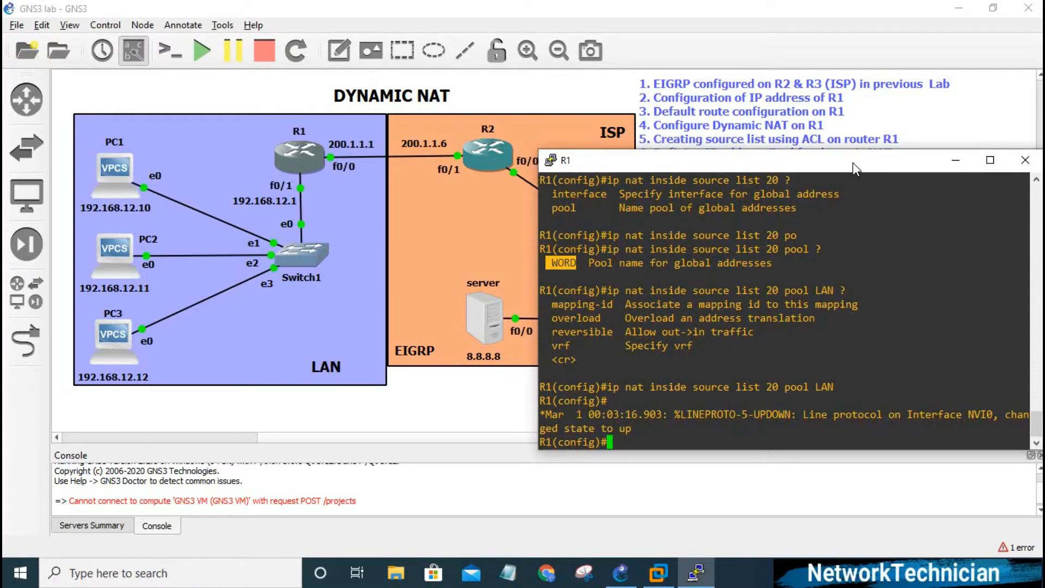
{"action": "type", "text": "acc"}
{"action": "key", "text": "Tab"}
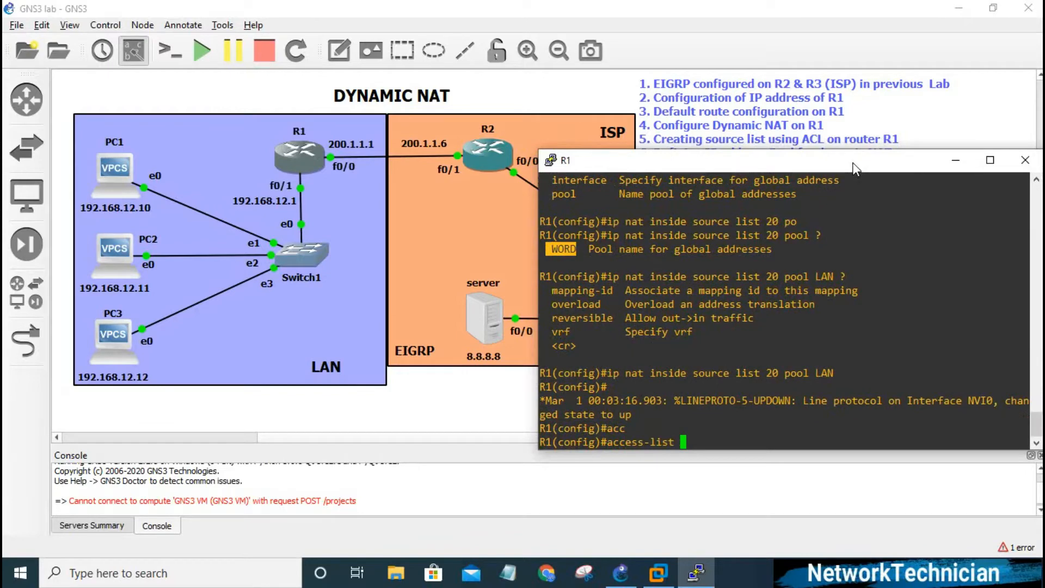
{"action": "type", "text": "10 ?"}
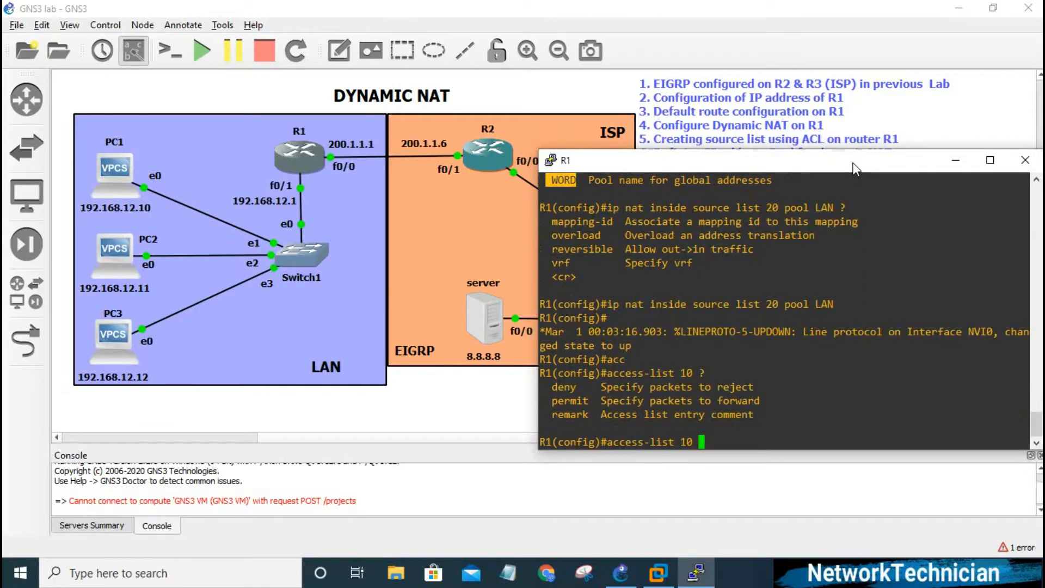
{"action": "type", "text": "per"}
{"action": "key", "text": "Tab"}
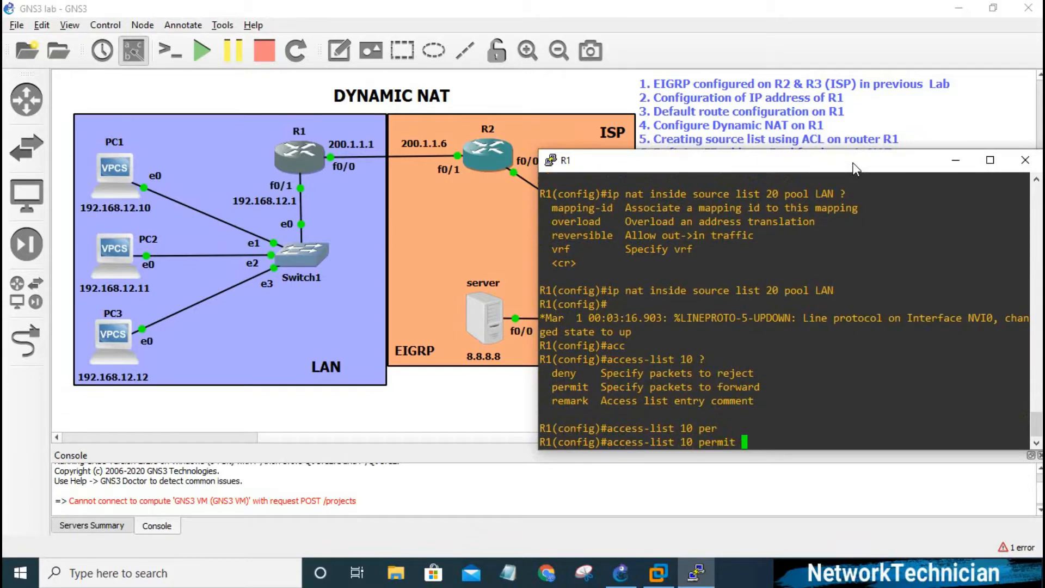
{"action": "type", "text": "?"}
{"action": "type", "text": "h"}
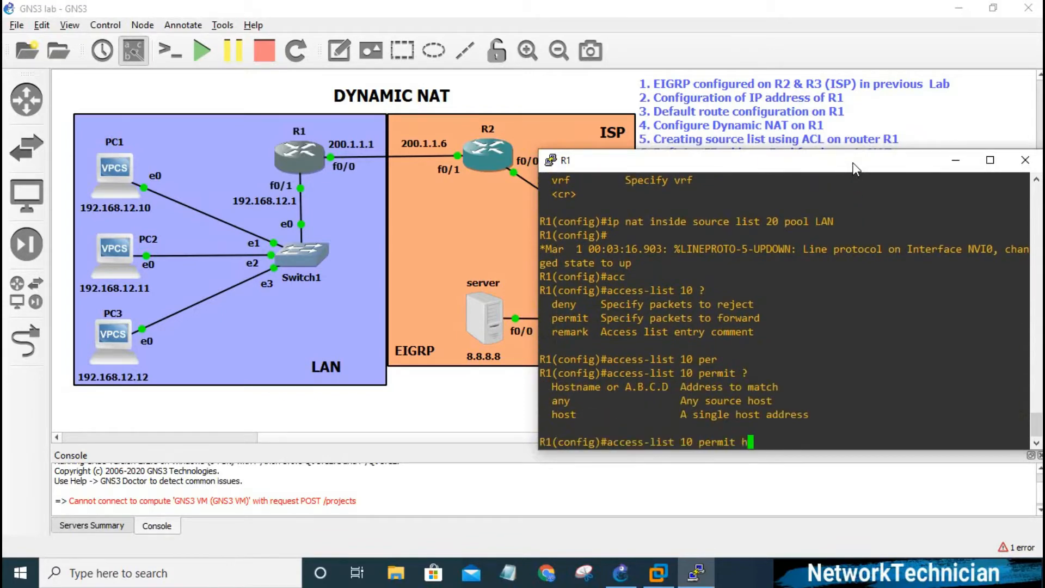
{"action": "type", "text": "os"}
{"action": "key", "text": "Tab"}
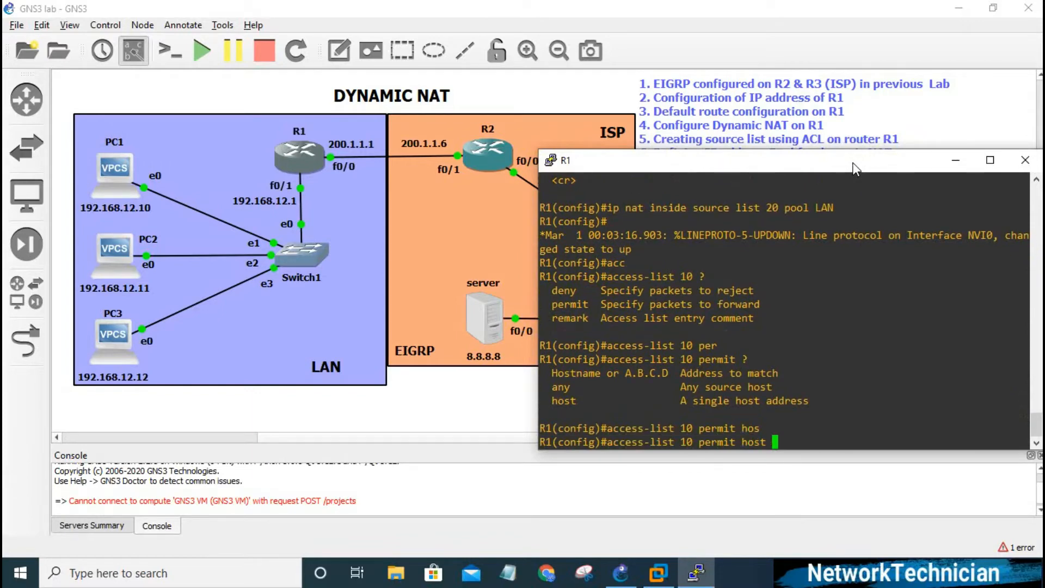
{"action": "type", "text": "192.168.12.10"}
{"action": "key", "text": "Return"}
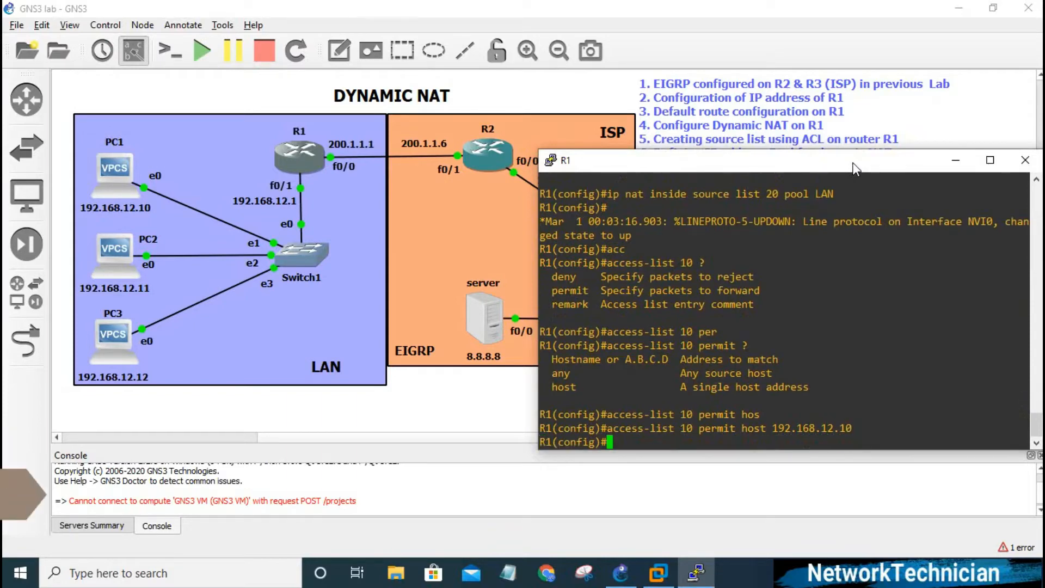
- Add an entry to access list 10 permitting host 192.168.12.11, reusing the previous command
{"action": "key", "text": "Up"}
{"action": "key", "text": "BackSpace"}
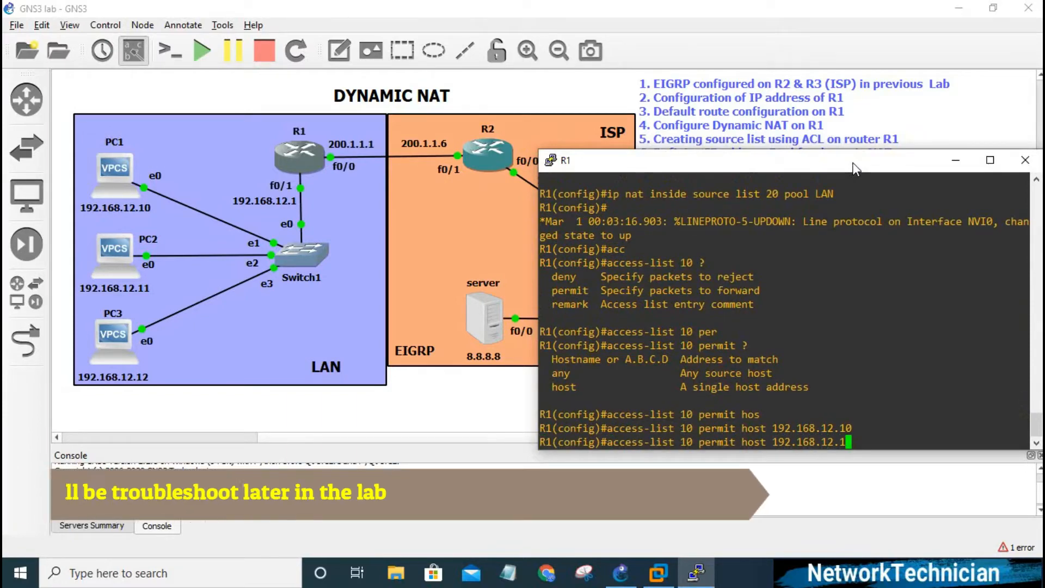
{"action": "type", "text": "1"}
{"action": "key", "text": "Return"}
- Add an entry to access list 10 permitting host 192.168.12.12
{"action": "key", "text": "Up"}
{"action": "key", "text": "BackSpace"}
{"action": "key", "text": "BackSpace"}
{"action": "key", "text": "BackSpace"}
{"action": "key", "text": "BackSpace"}
{"action": "key", "text": "BackSpace"}
{"action": "key", "text": "BackSpace"}
{"action": "key", "text": "BackSpace"}
{"action": "key", "text": "BackSpace"}
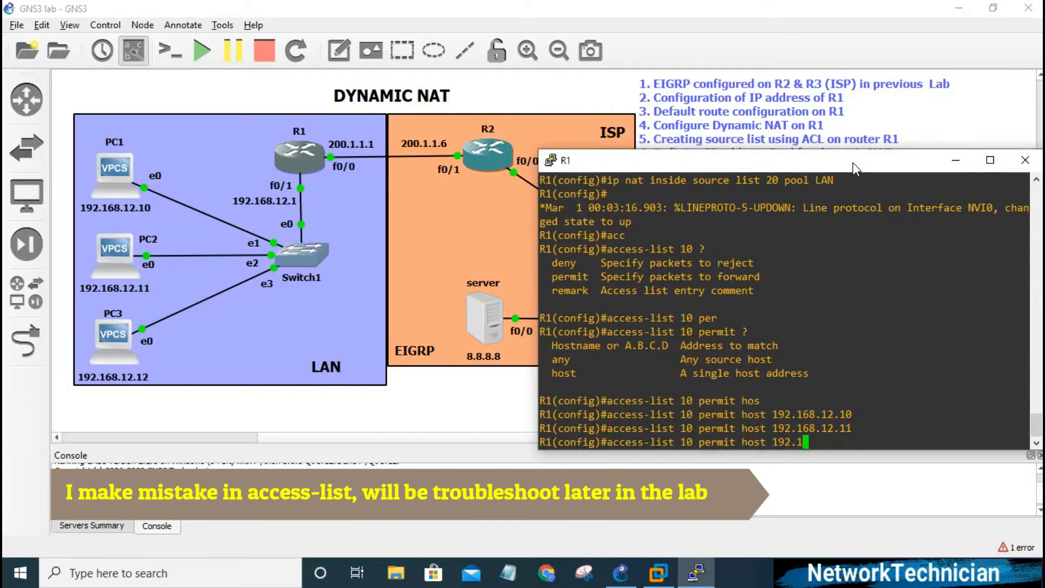
{"action": "type", "text": "68.12.11"}
{"action": "key", "text": "BackSpace"}
{"action": "type", "text": "2"}
{"action": "left_click", "coordinate": [853, 163]}
{"action": "left_click_drag", "start_coordinate": [852, 163], "coordinate": [853, 172]}
{"action": "key", "text": "Return"}
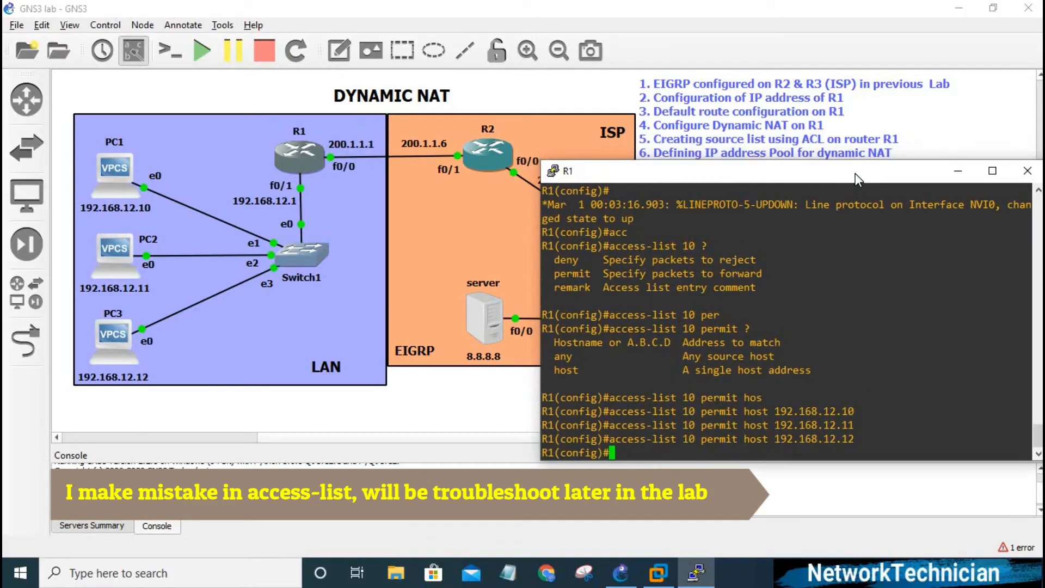
- Build the command ip nat pool LAN on R1, querying the available options after each part
{"action": "type", "text": "i"}
{"action": "type", "text": "p nat"}
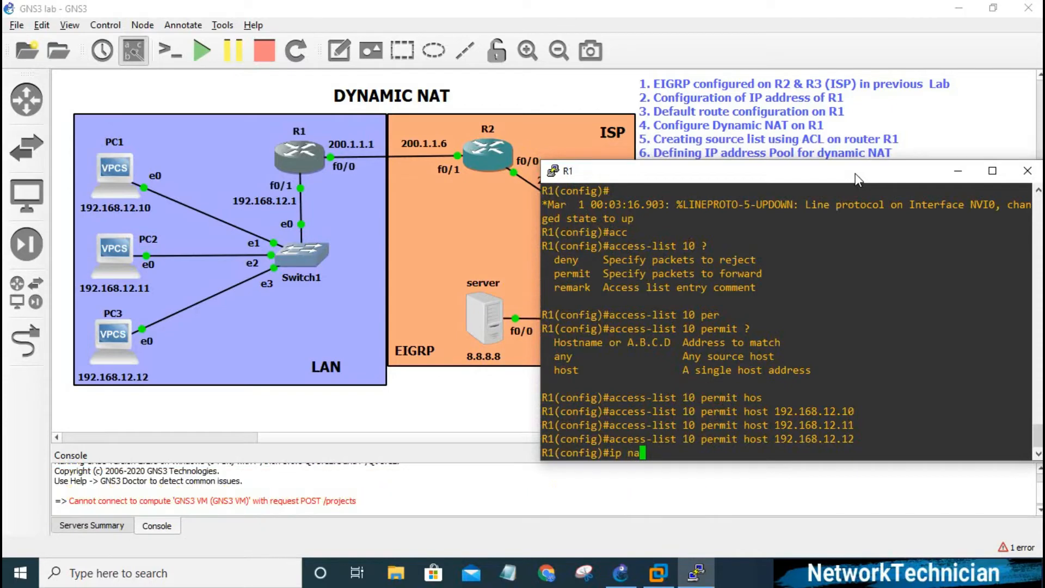
{"action": "key", "text": "Tab"}
{"action": "type", "text": "?"}
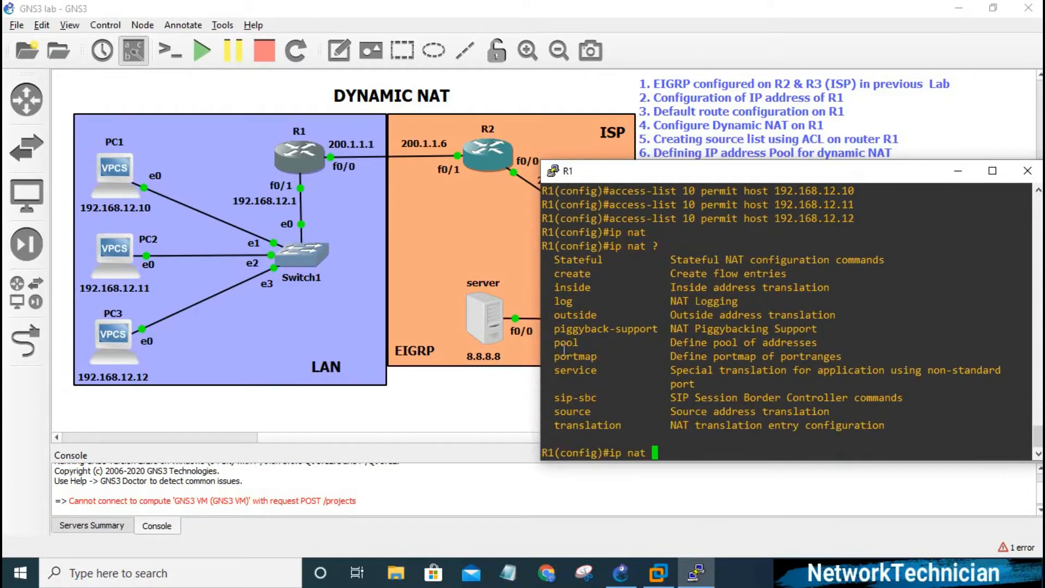
{"action": "left_click_drag", "start_coordinate": [549, 342], "coordinate": [581, 345]}
{"action": "type", "text": "pool ?"}
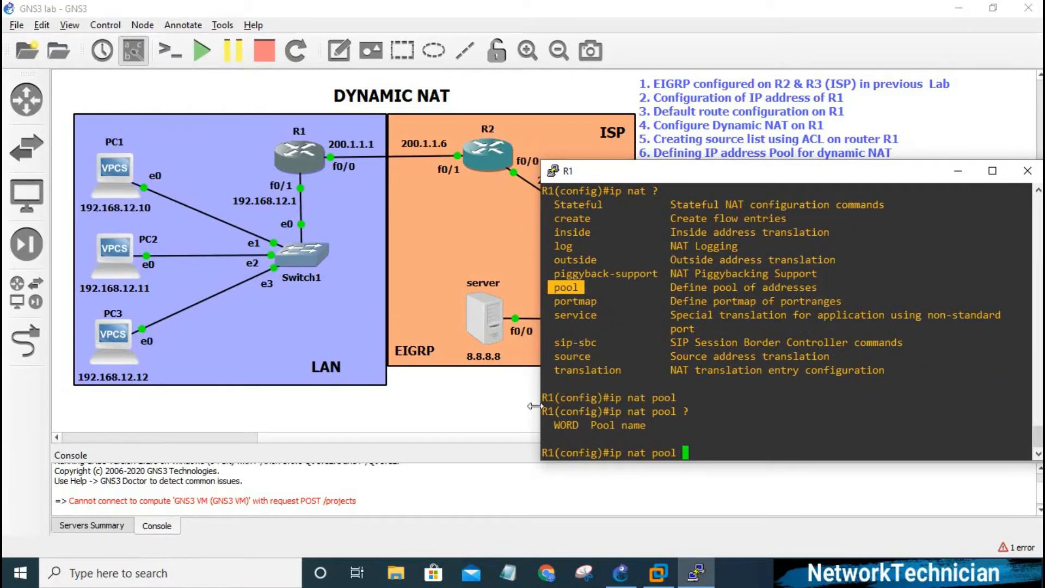
{"action": "left_click_drag", "start_coordinate": [555, 428], "coordinate": [576, 430]}
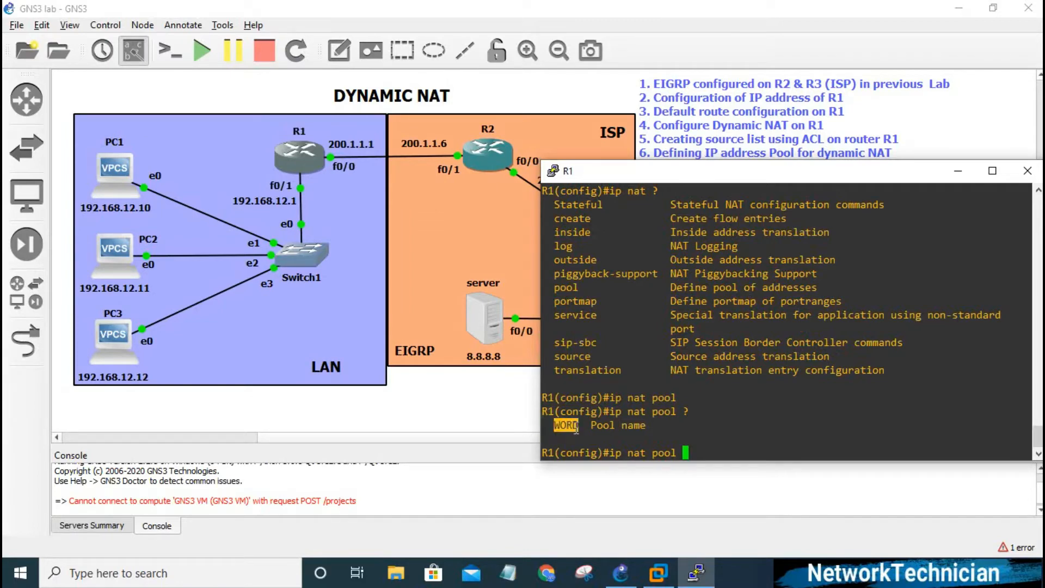
{"action": "type", "text": "LAN ?"}
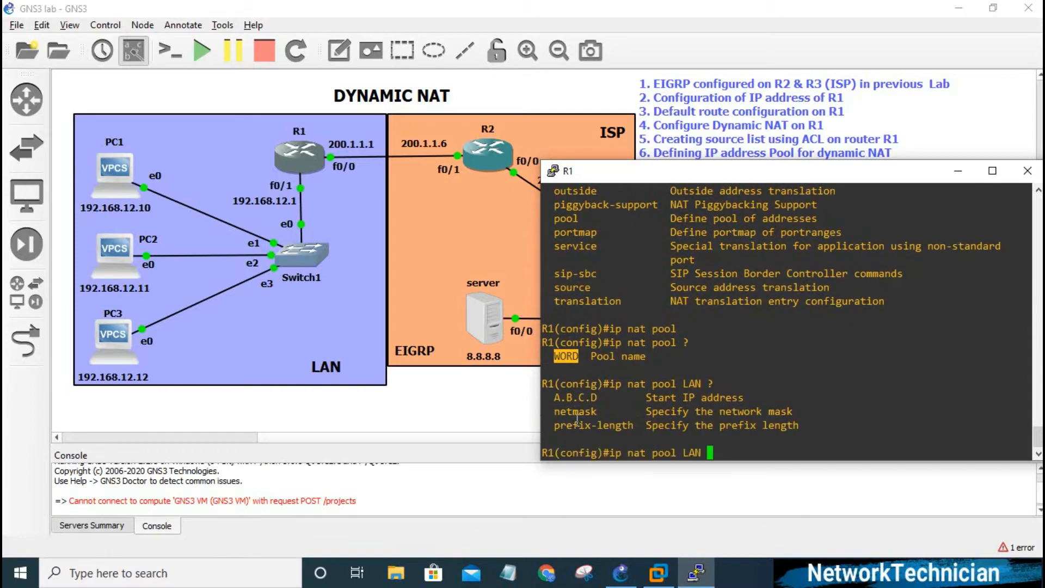
- Give the LAN pool command the start address 200.1.1.2 and end address 200.1.1.4, querying the options after each
{"action": "left_click_drag", "start_coordinate": [554, 397], "coordinate": [598, 399]}
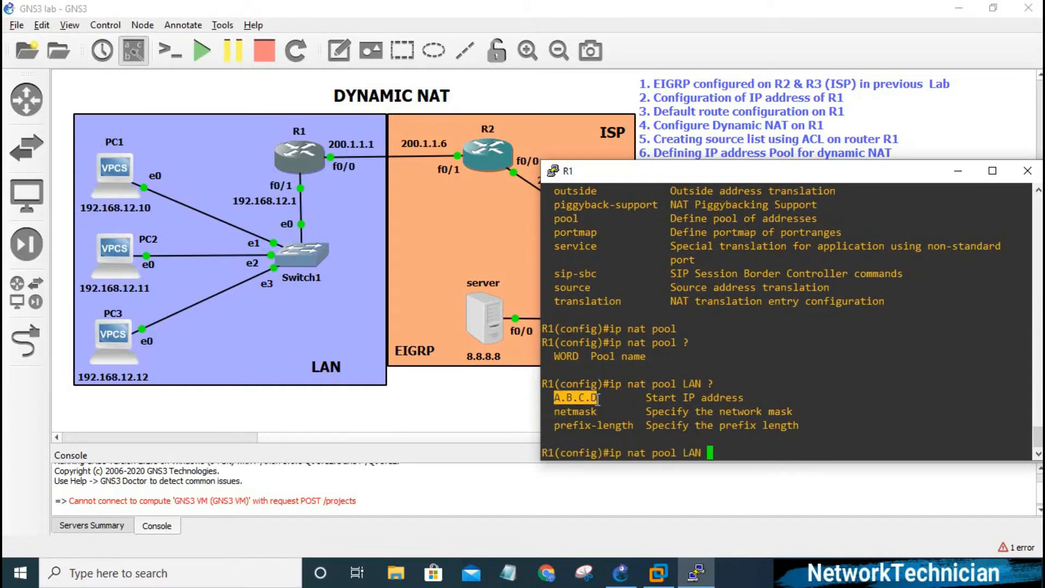
{"action": "type", "text": "200.1.1.2 ?"}
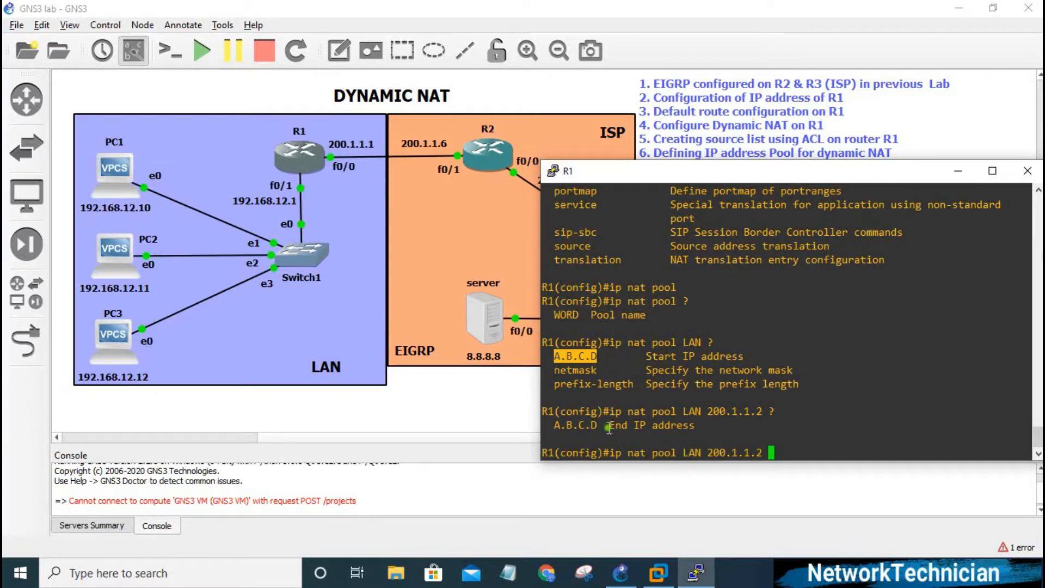
{"action": "left_click_drag", "start_coordinate": [605, 426], "coordinate": [694, 426]}
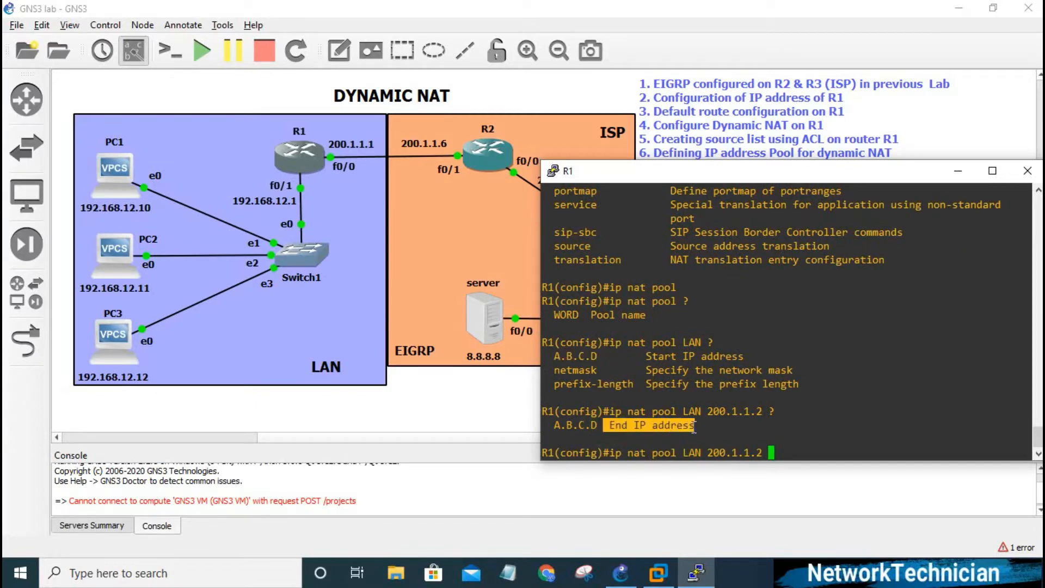
{"action": "type", "text": "200.1.1.4 ?"}
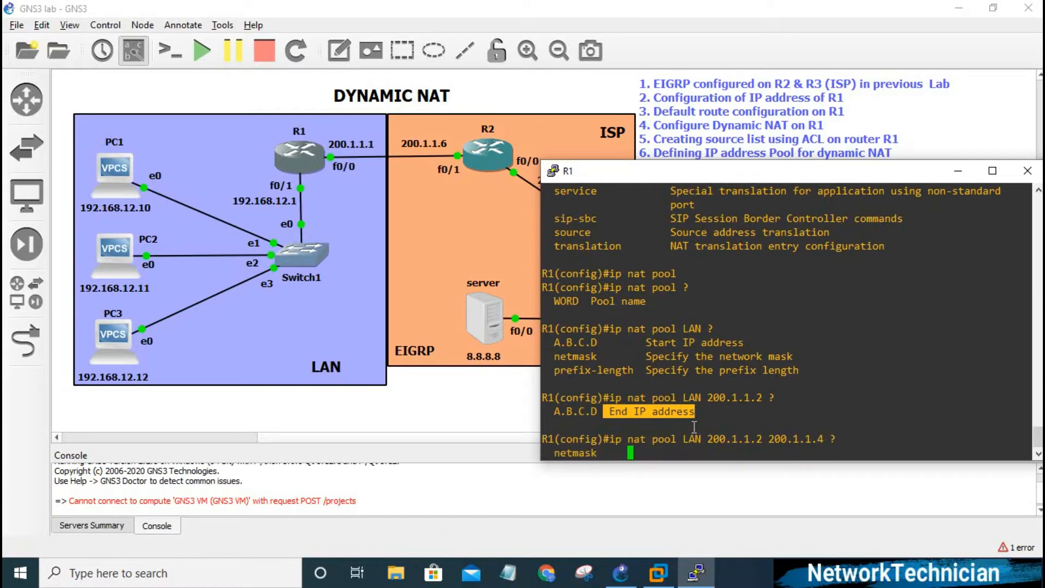
- Finish the LAN pool command with netmask 255.255.255.248, run it, and uncover the verification notes in the lab diagram
{"action": "key", "text": "BackSpace"}
{"action": "type", "text": "n"}
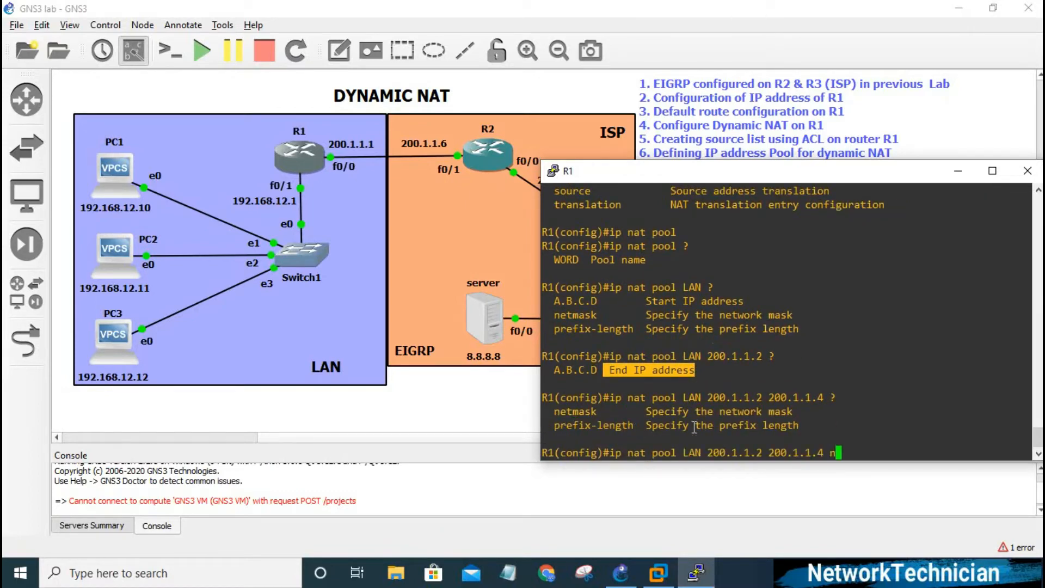
{"action": "type", "text": "et"}
{"action": "key", "text": "Tab"}
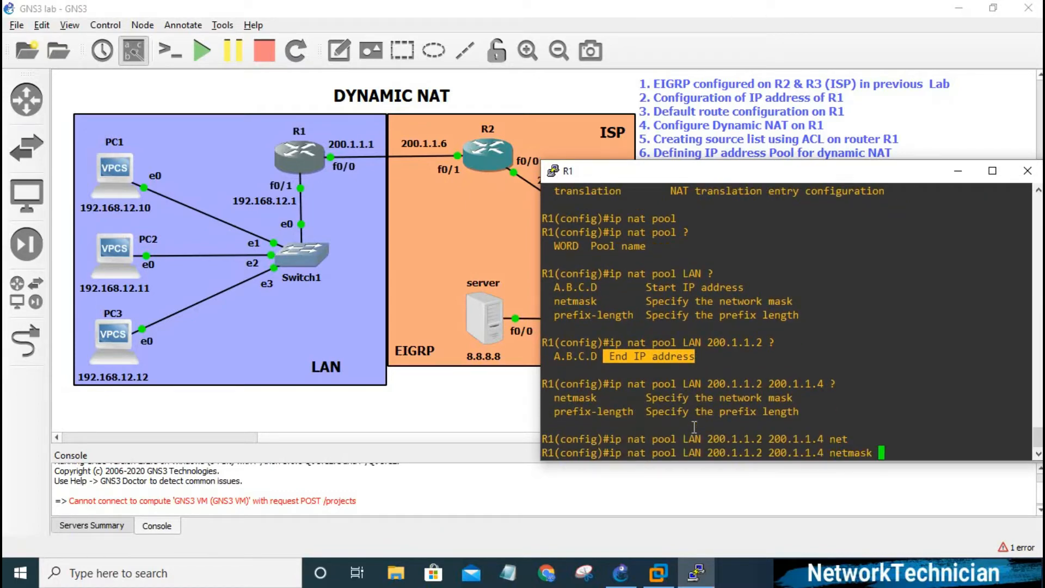
{"action": "type", "text": "?"}
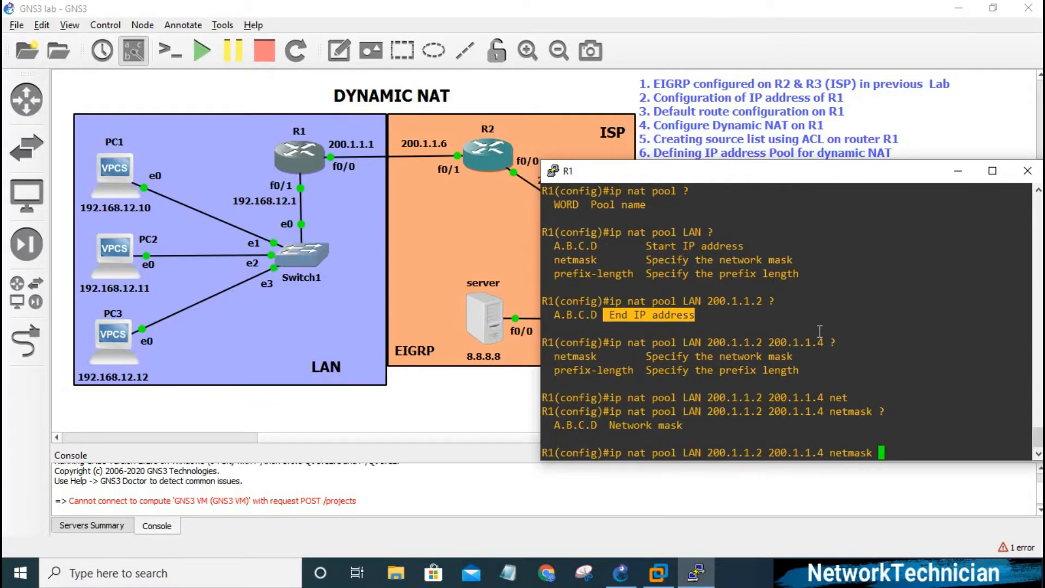
{"action": "type", "text": "255.255.255.24"}
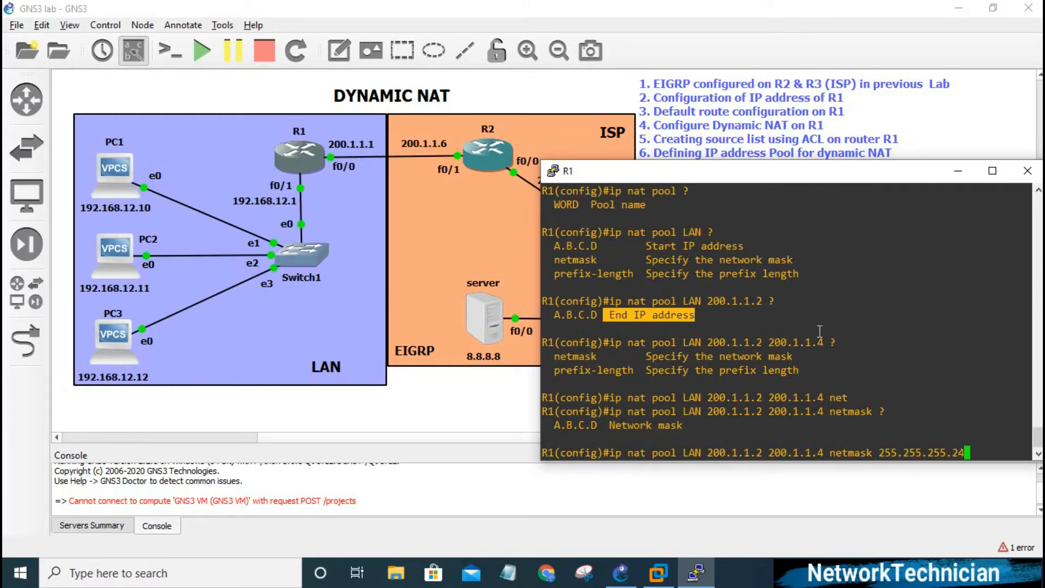
{"action": "type", "text": "8?"}
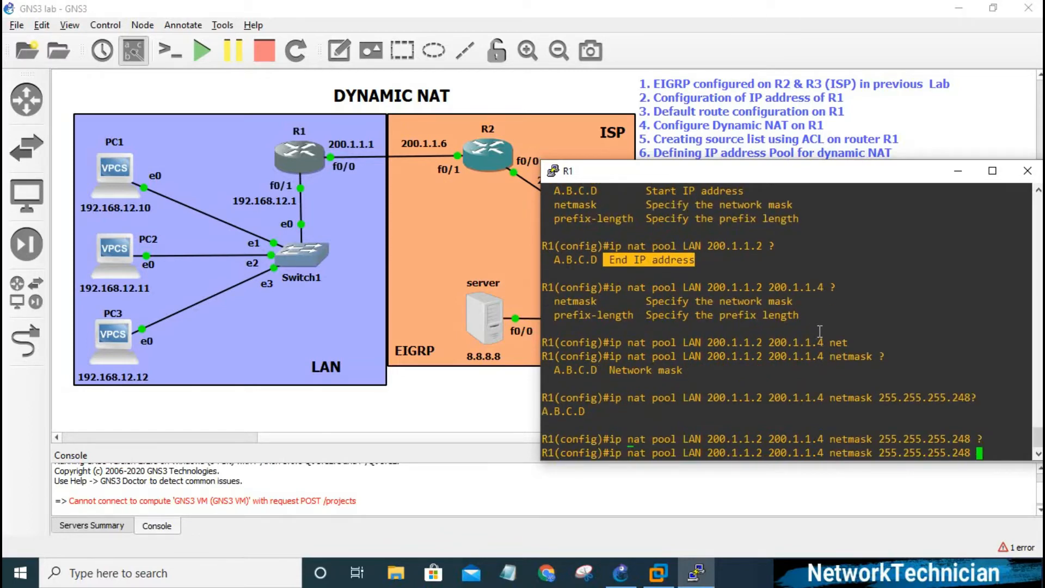
{"action": "type", "text": " ?"}
{"action": "key", "text": "Return"}
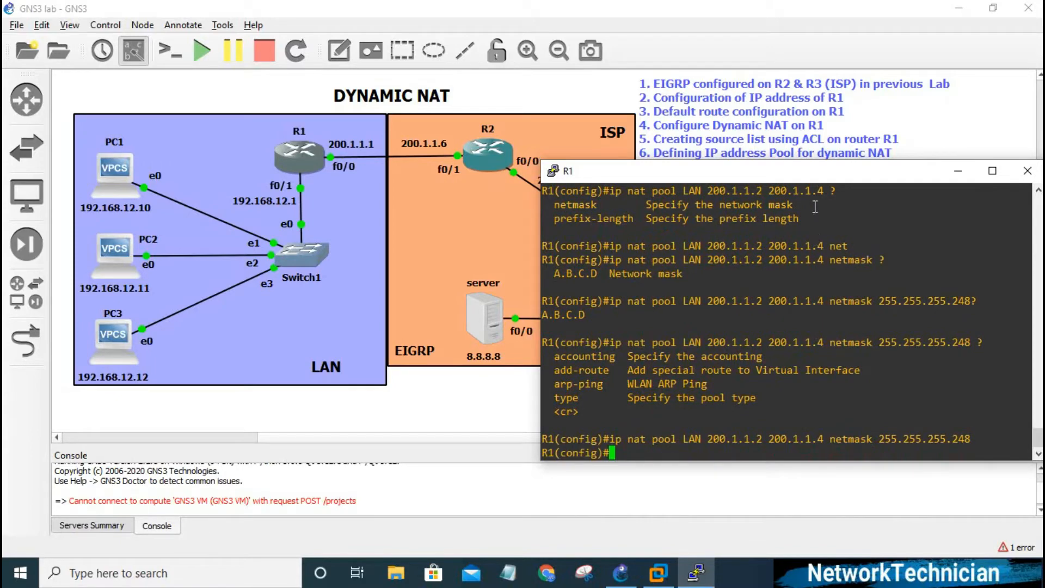
{"action": "left_click_drag", "start_coordinate": [815, 177], "coordinate": [818, 233]}
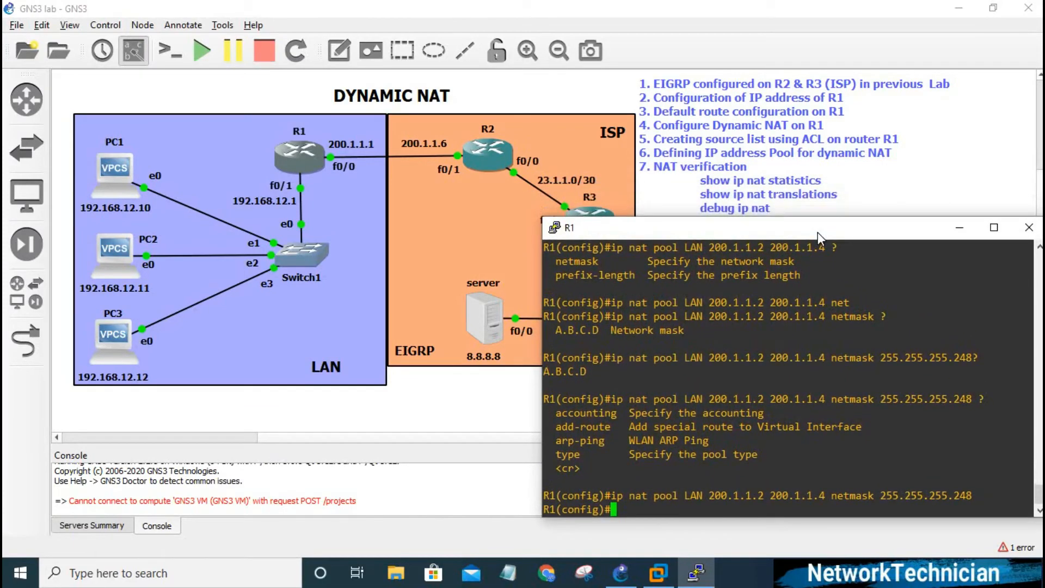
- Display the NAT statistics on R1 from configuration mode and examine the active translations and outside interfaces
{"action": "type", "text": "sh ip nat sta"}
{"action": "key", "text": "Tab"}
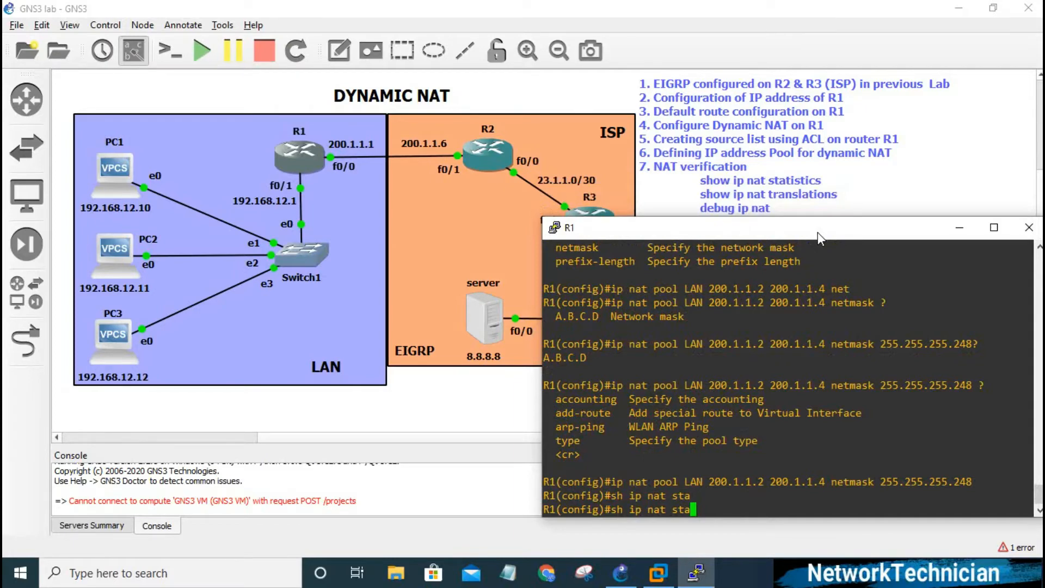
{"action": "type", "text": "t"}
{"action": "key", "text": "Tab"}
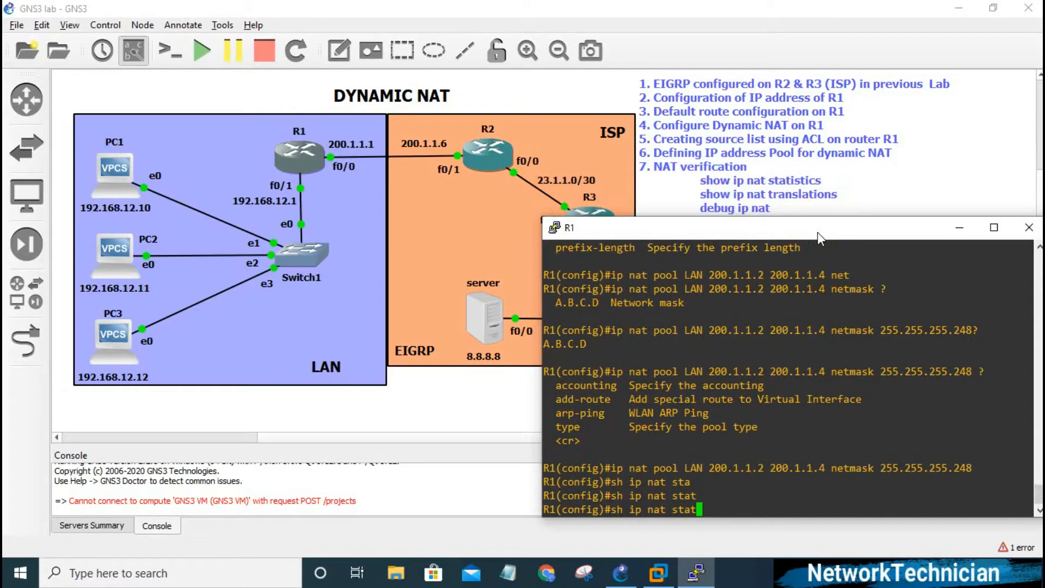
{"action": "key", "text": "ctrl+a"}
{"action": "type", "text": "do"}
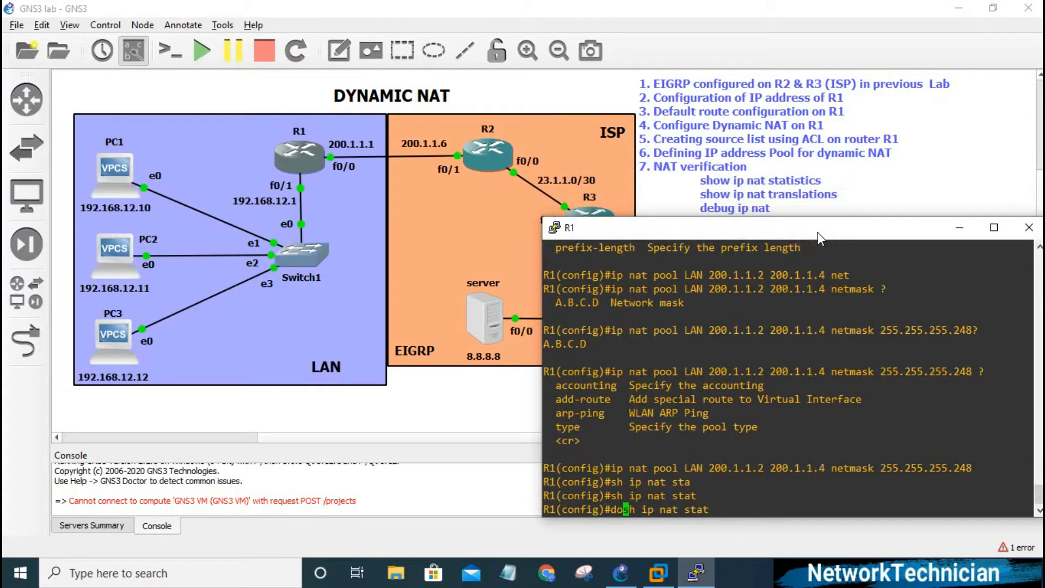
{"action": "key", "text": "Return"}
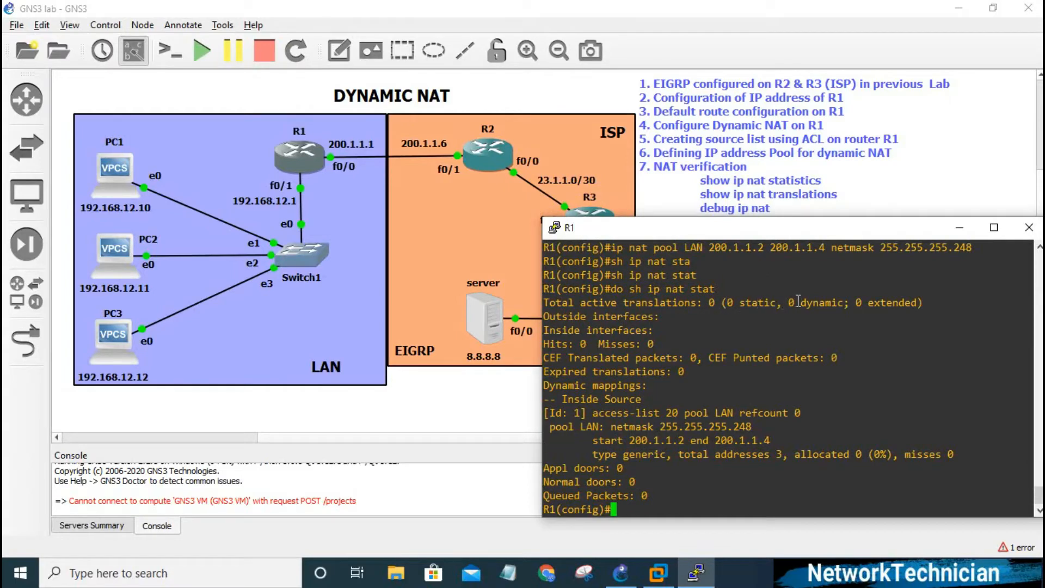
{"action": "left_click_drag", "start_coordinate": [788, 302], "coordinate": [846, 311]}
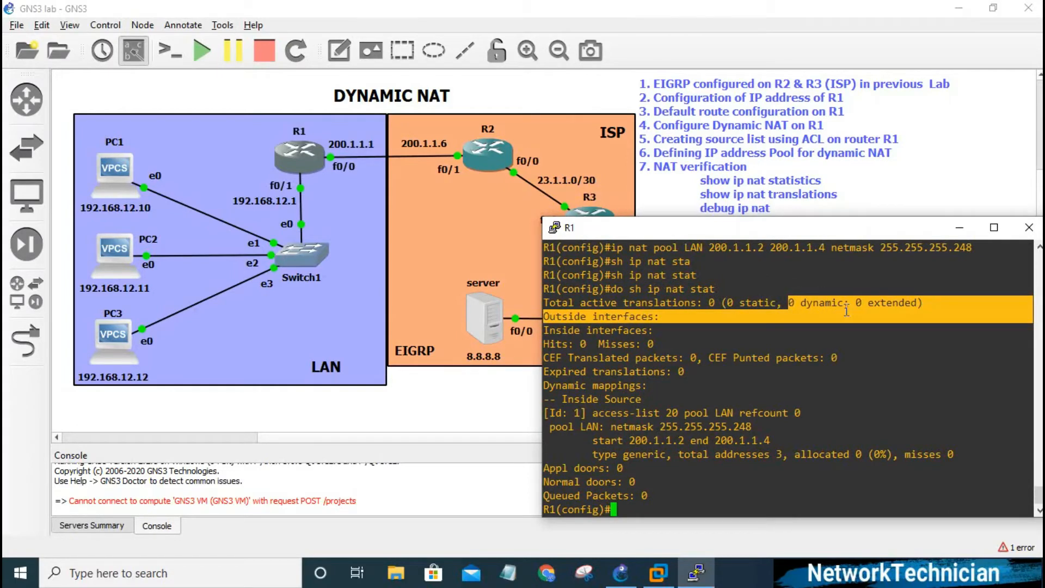
{"action": "left_click", "coordinate": [583, 326]}
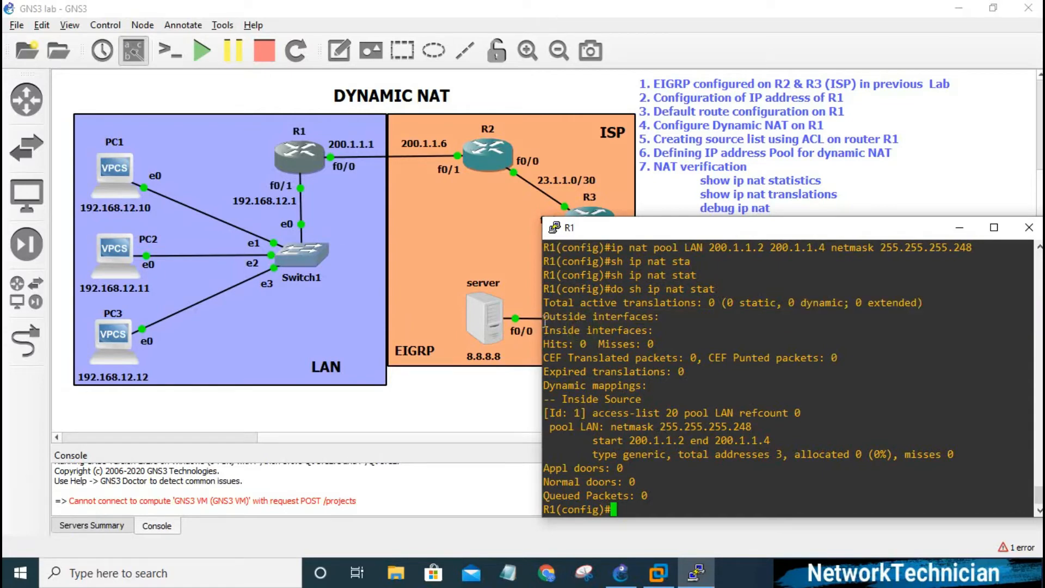
{"action": "left_click_drag", "start_coordinate": [545, 321], "coordinate": [658, 324]}
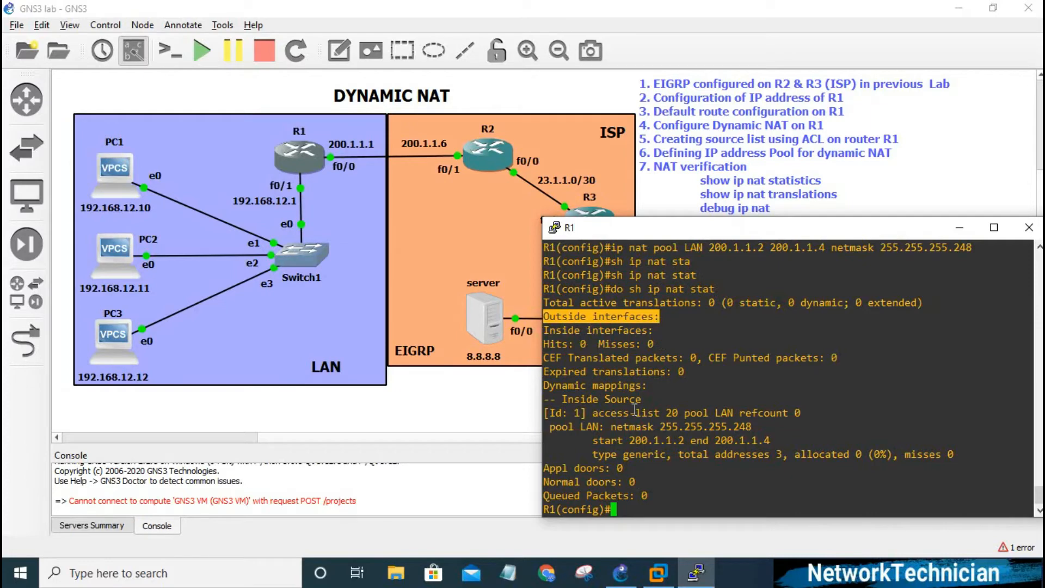
- Configure R1's interface FastEthernet 0/1 as the NAT inside interface
{"action": "type", "text": "inf"}
{"action": "key", "text": "BackSpace"}
{"action": "type", "text": "t fa"}
{"action": "key", "text": "Tab"}
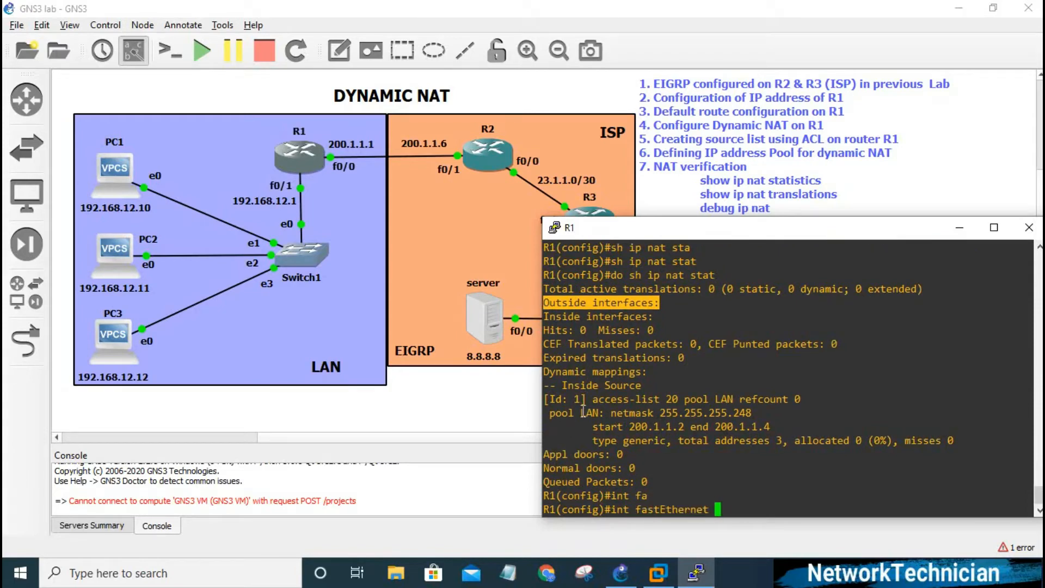
{"action": "type", "text": "0/1"}
{"action": "key", "text": "Return"}
{"action": "type", "text": "ig-if)#i"}
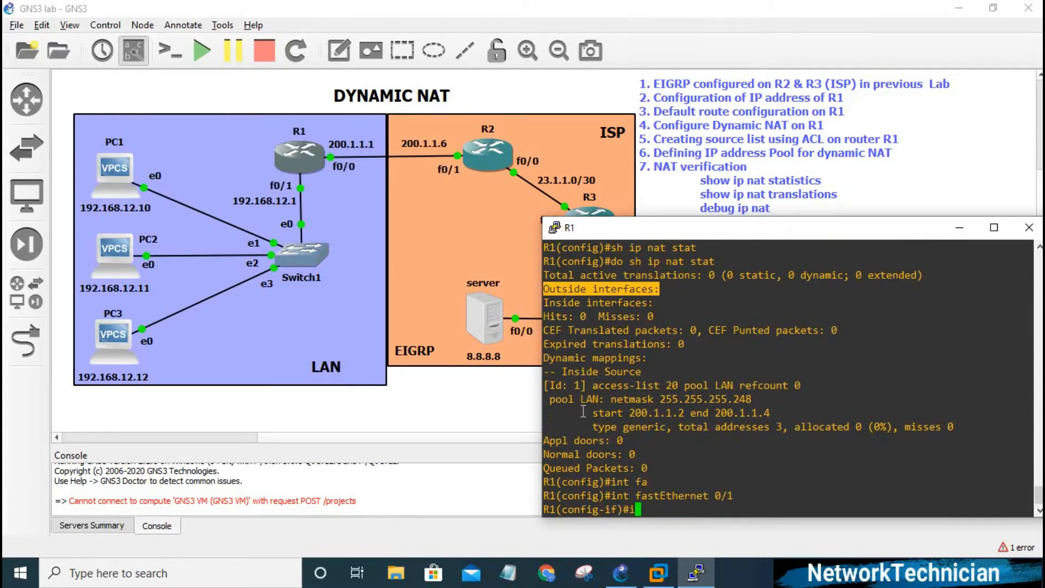
{"action": "type", "text": "p nat ins"}
{"action": "key", "text": "Tab"}
{"action": "key", "text": "Return"}
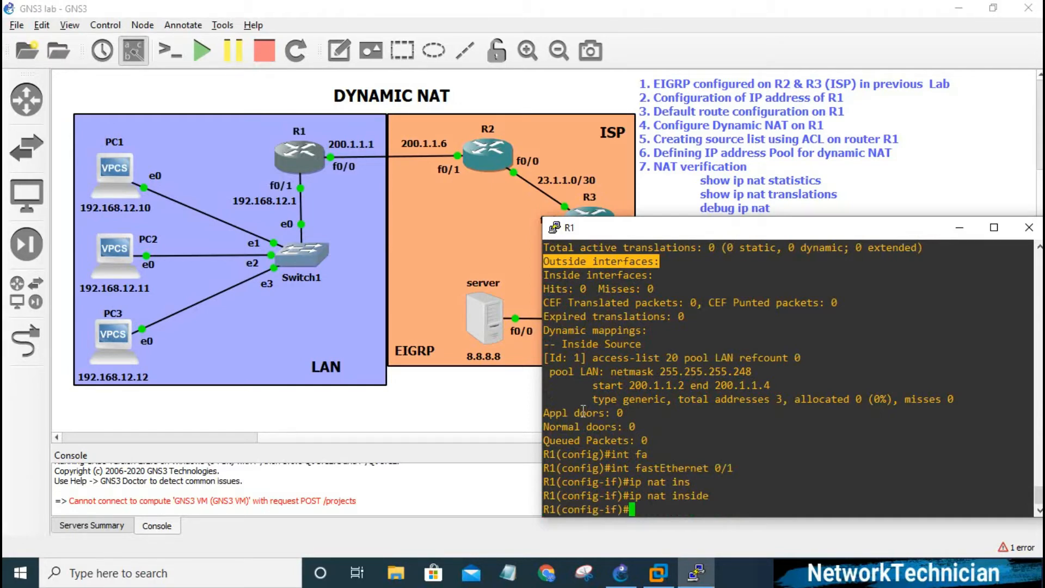
- Configure R1's interface FastEthernet 0/0 as the NAT outside interface and return to privileged mode
{"action": "key", "text": "Up"}
{"action": "key", "text": "Up"}
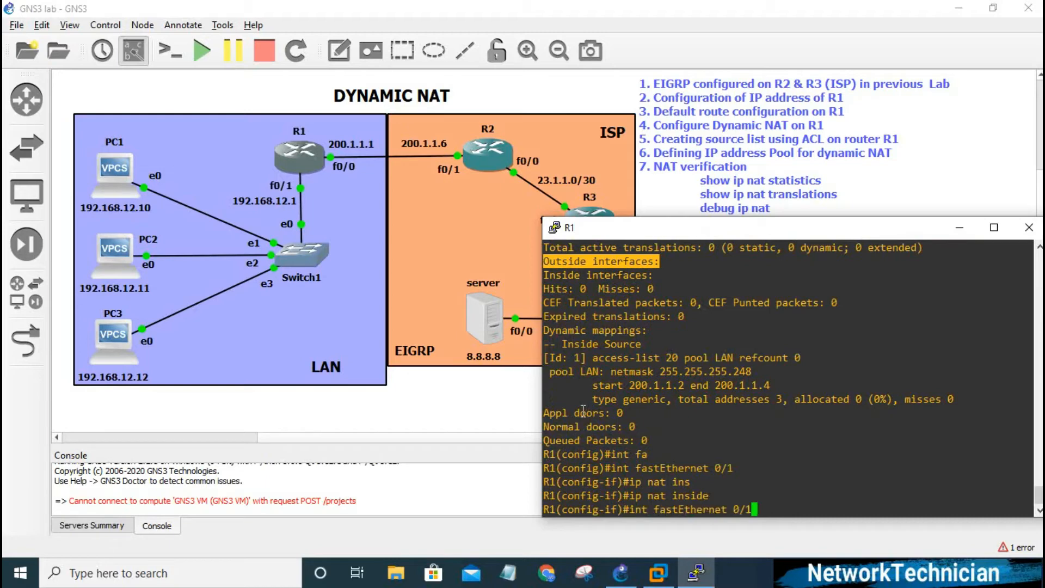
{"action": "key", "text": "BackSpace"}
{"action": "type", "text": "0"}
{"action": "key", "text": "Return"}
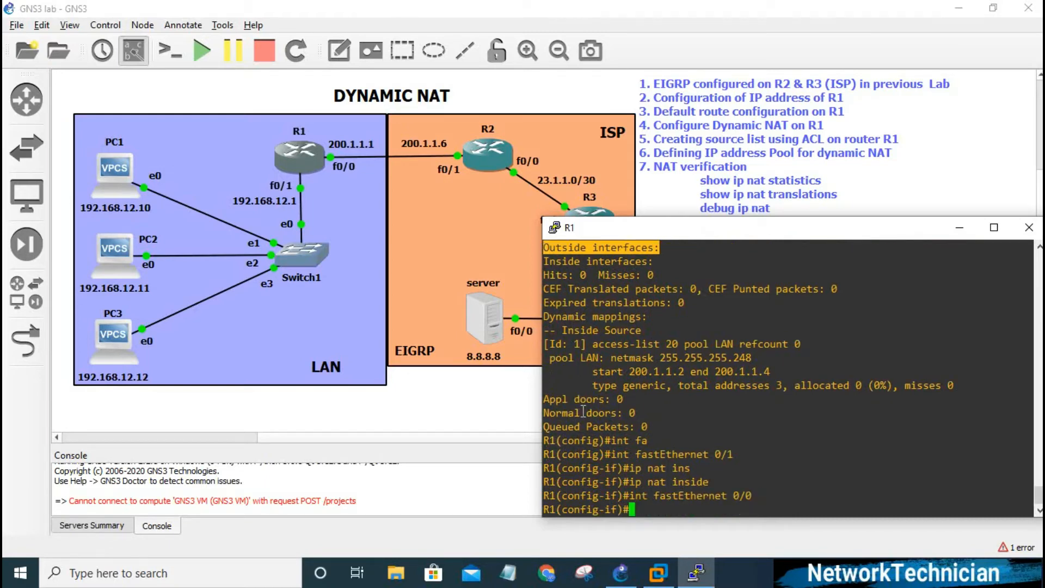
{"action": "type", "text": "ip nat ou"}
{"action": "key", "text": "Tab"}
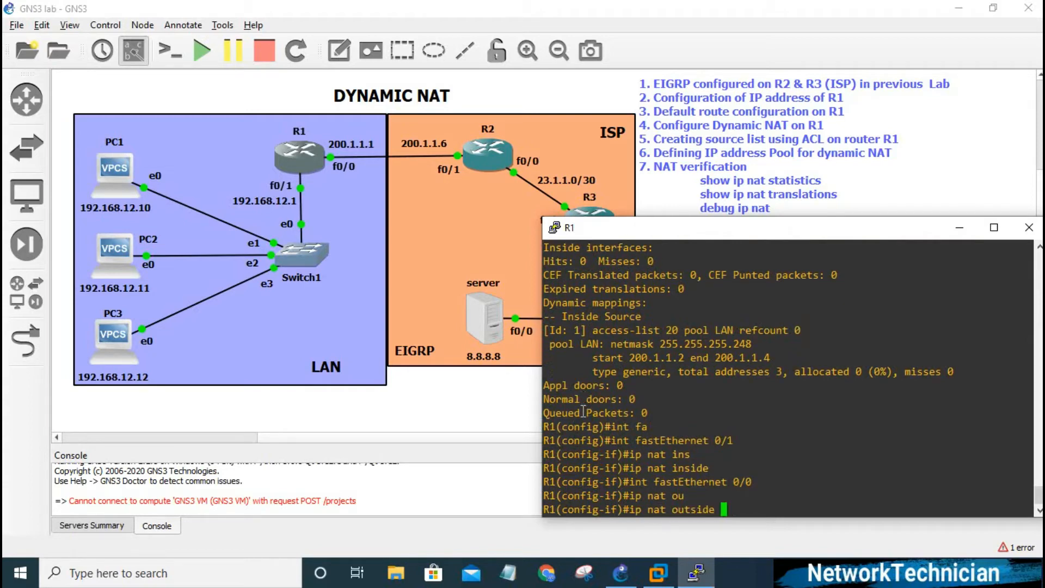
{"action": "key", "text": "Return"}
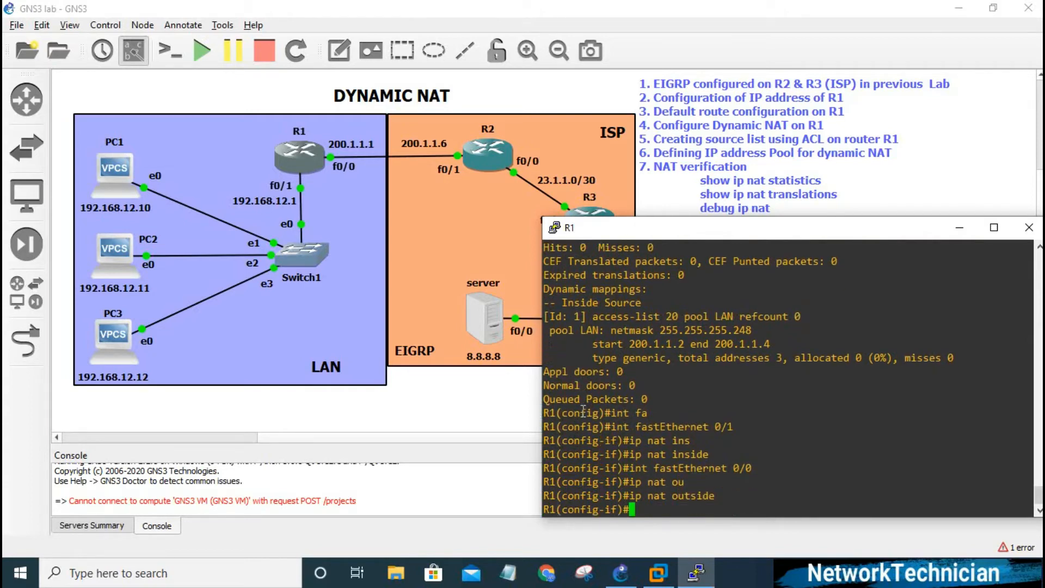
{"action": "type", "text": "end"}
{"action": "key", "text": "Return"}
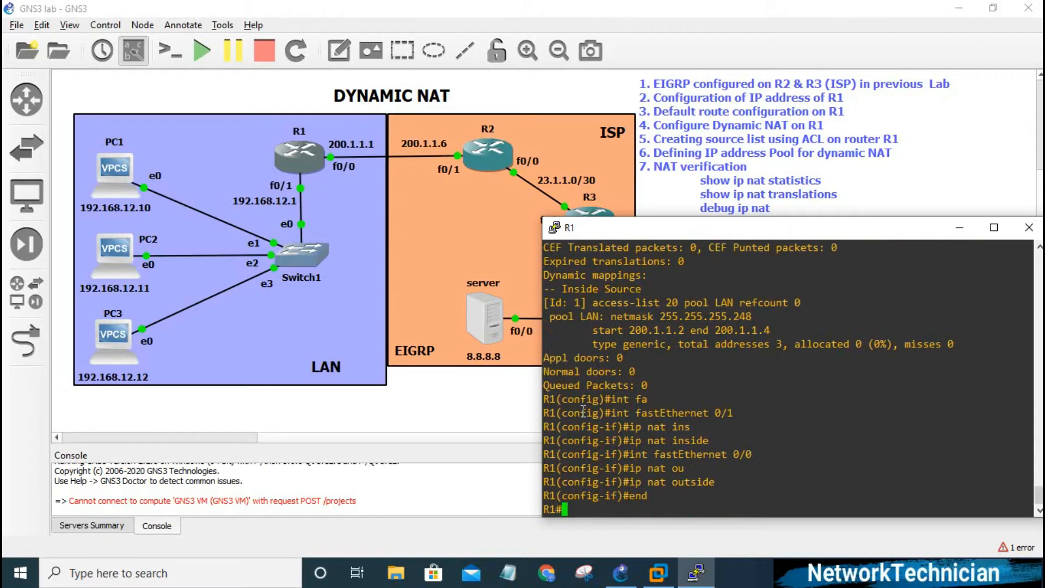
- Display R1's NAT statistics again and examine the total active translations and the outside and inside interfaces
{"action": "type", "text": "sh "}
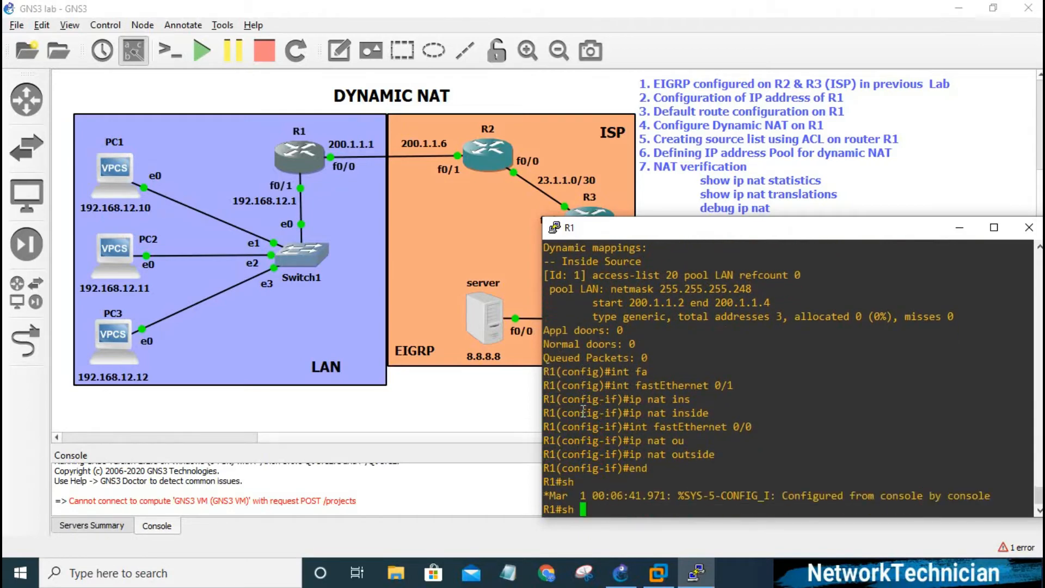
{"action": "type", "text": "ip nat stat"}
{"action": "key", "text": "Tab"}
{"action": "key", "text": "Return"}
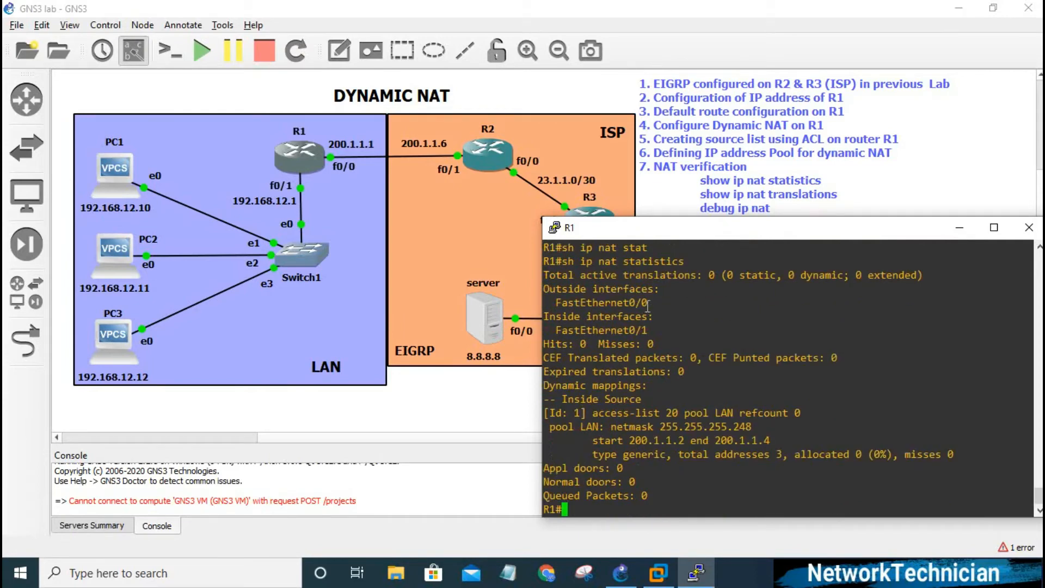
{"action": "left_click_drag", "start_coordinate": [546, 276], "coordinate": [712, 275]}
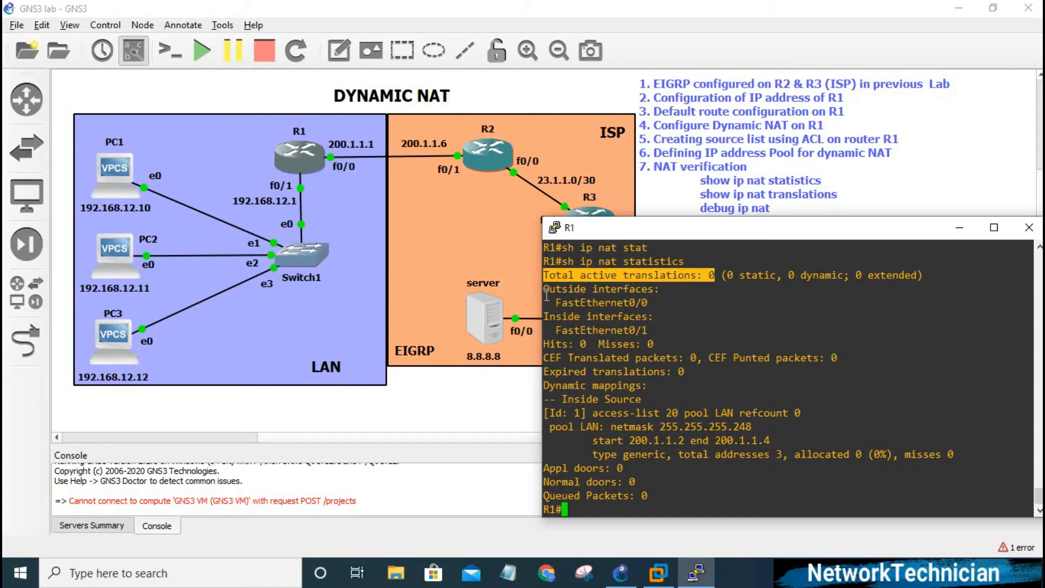
{"action": "left_click_drag", "start_coordinate": [547, 294], "coordinate": [660, 297]}
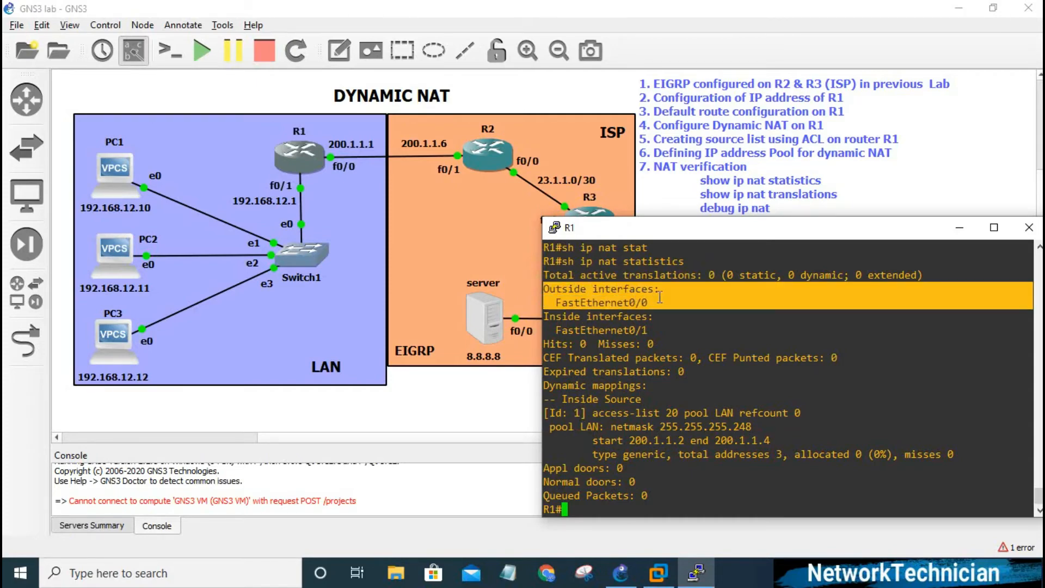
{"action": "left_click", "coordinate": [547, 317]}
{"action": "left_click_drag", "start_coordinate": [546, 318], "coordinate": [653, 335]}
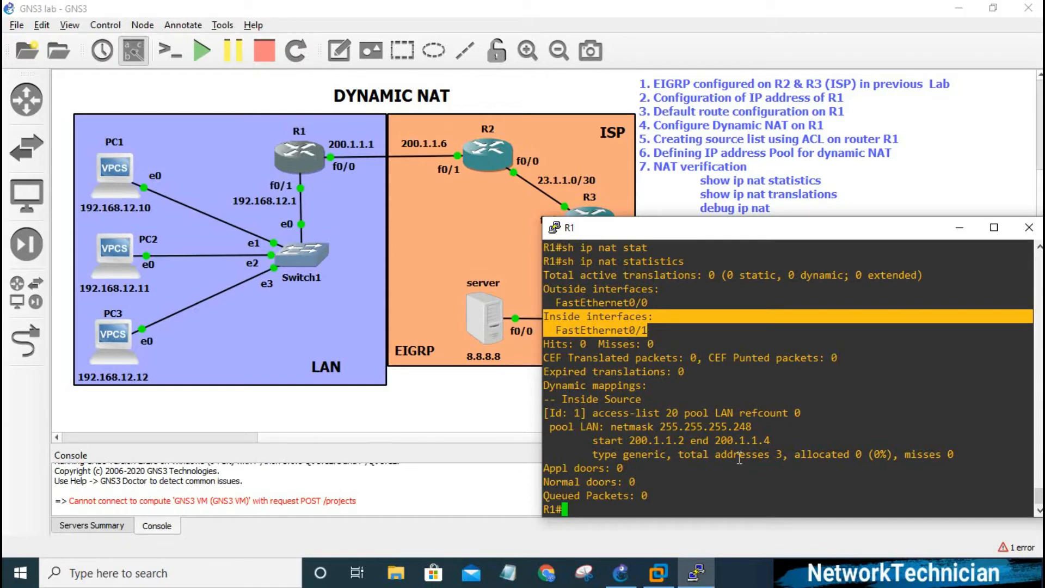
- Display the NAT translation table on R1 with show ip nat translations
{"action": "type", "text": "sh ip nat tra"}
{"action": "key", "text": "Tab"}
{"action": "key", "text": "Return"}
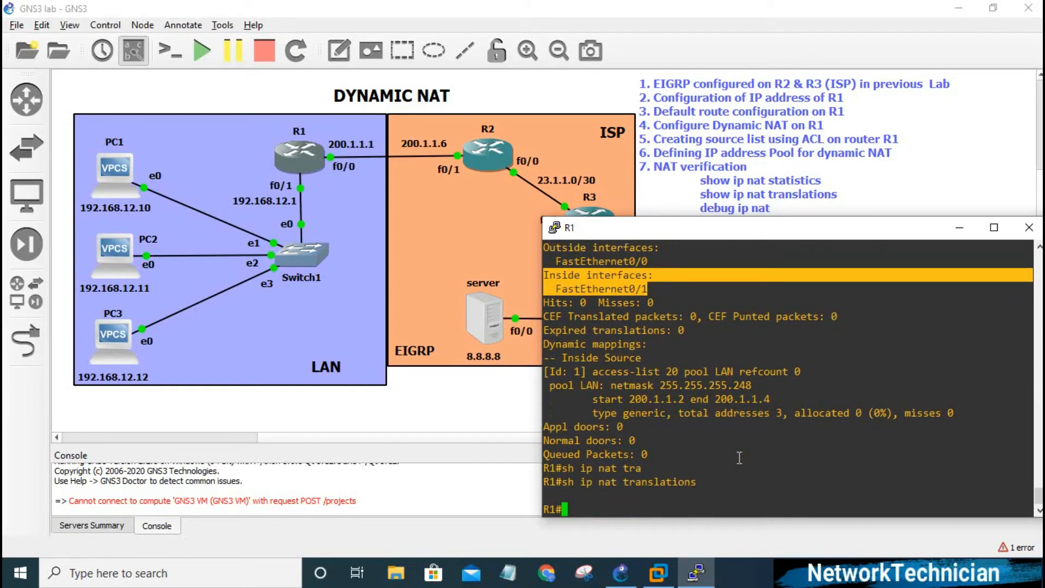
- Enable NAT debugging on R1 with debug ip nat
{"action": "type", "text": "deb"}
{"action": "key", "text": "Tab"}
{"action": "type", "text": "i"}
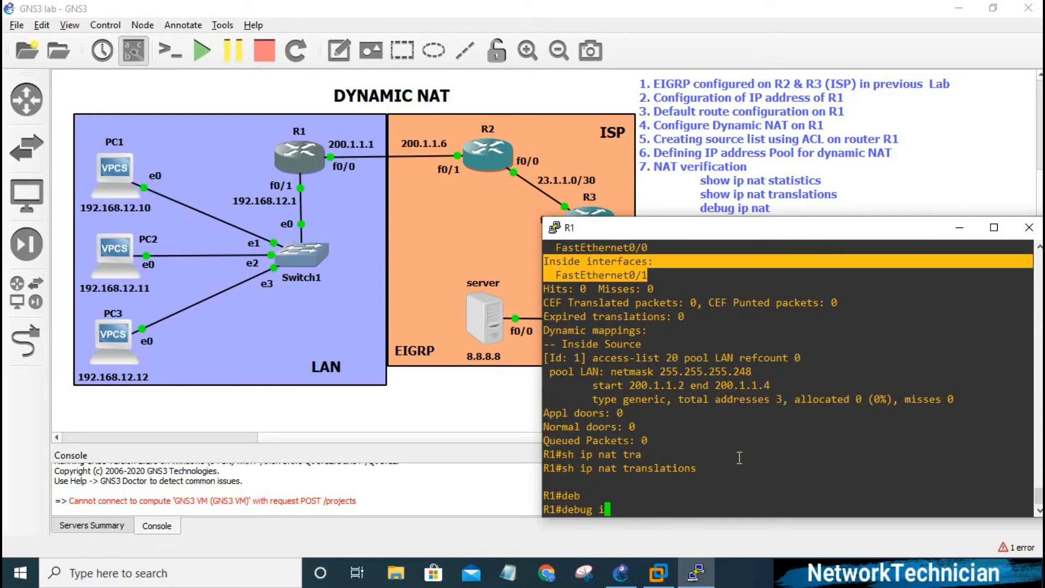
{"action": "type", "text": "p nat"}
{"action": "key", "text": "Return"}
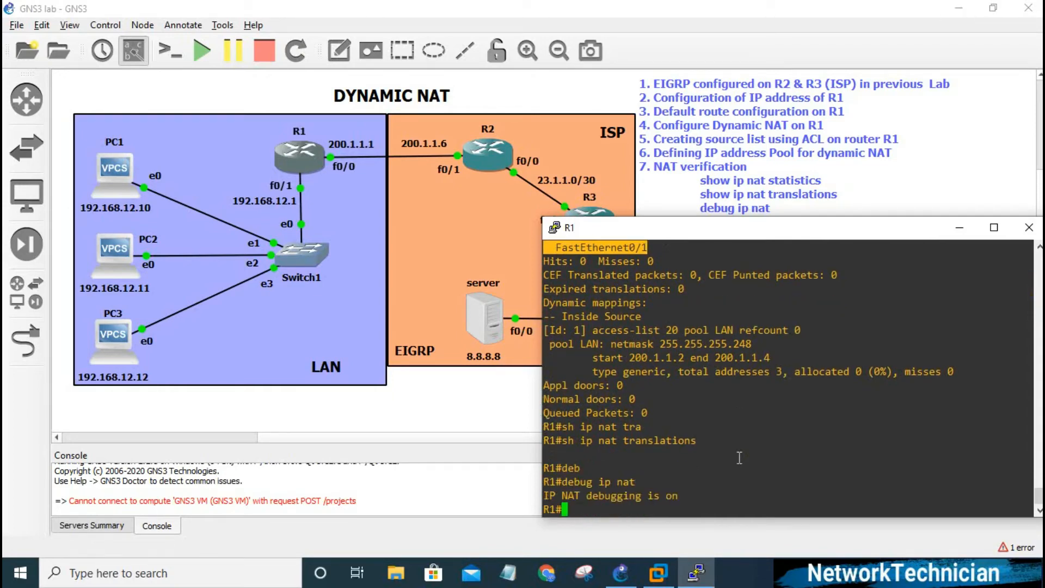
{"action": "key", "text": "Return"}
{"action": "key", "text": "Return"}
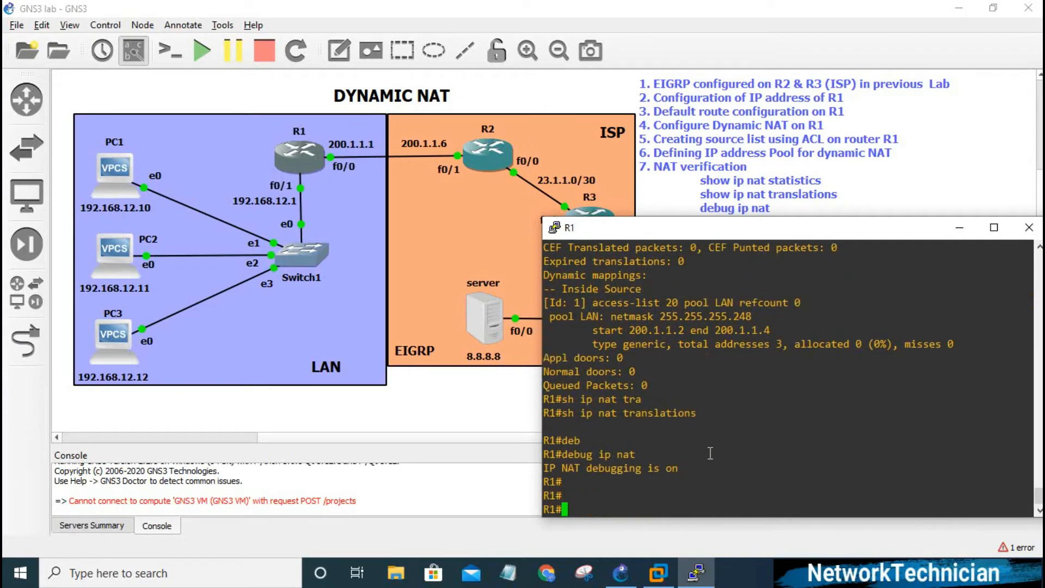
- Open PC1's console beside the R1 console and ping the server at 8.8.8.8 from PC1
{"action": "right_click", "coordinate": [112, 168]}
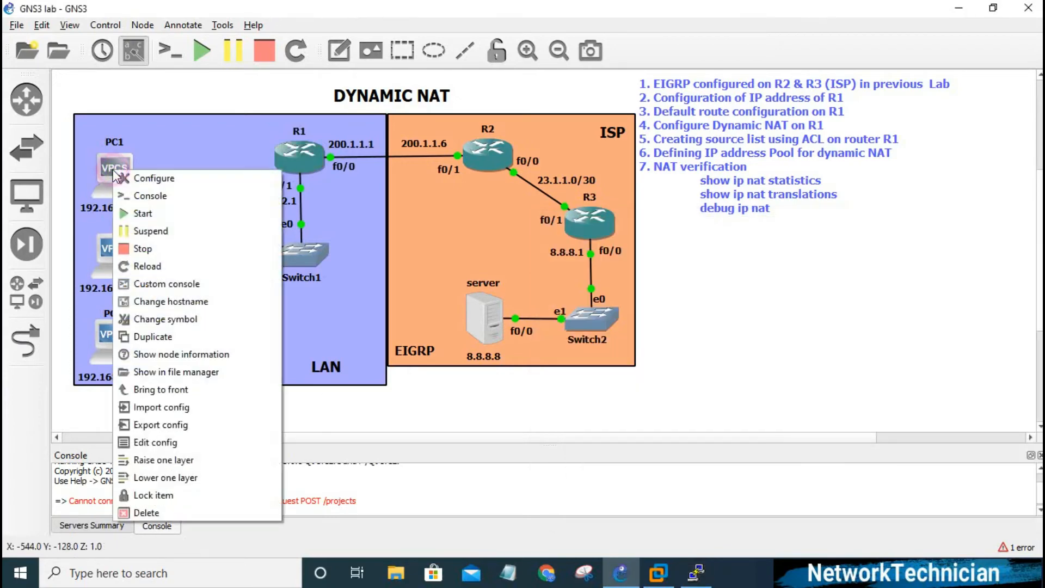
{"action": "left_click", "coordinate": [133, 196]}
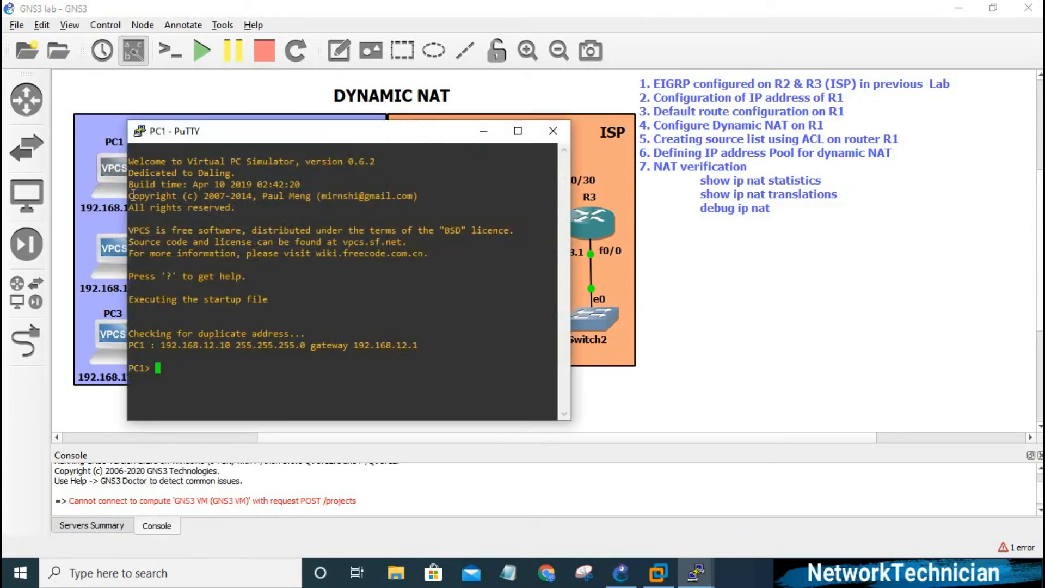
{"action": "mouse_move", "coordinate": [702, 571]}
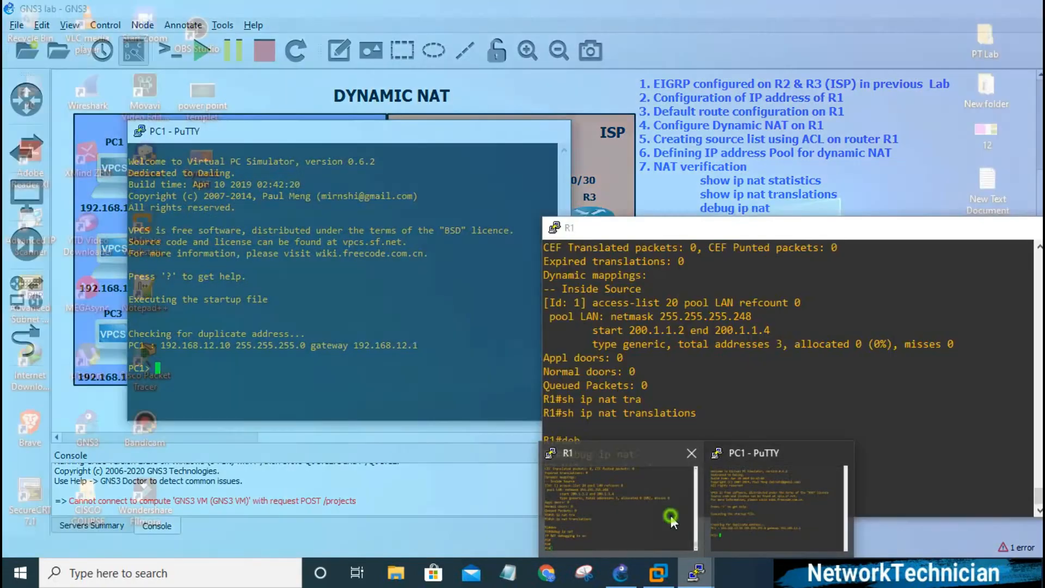
{"action": "left_click", "coordinate": [671, 515]}
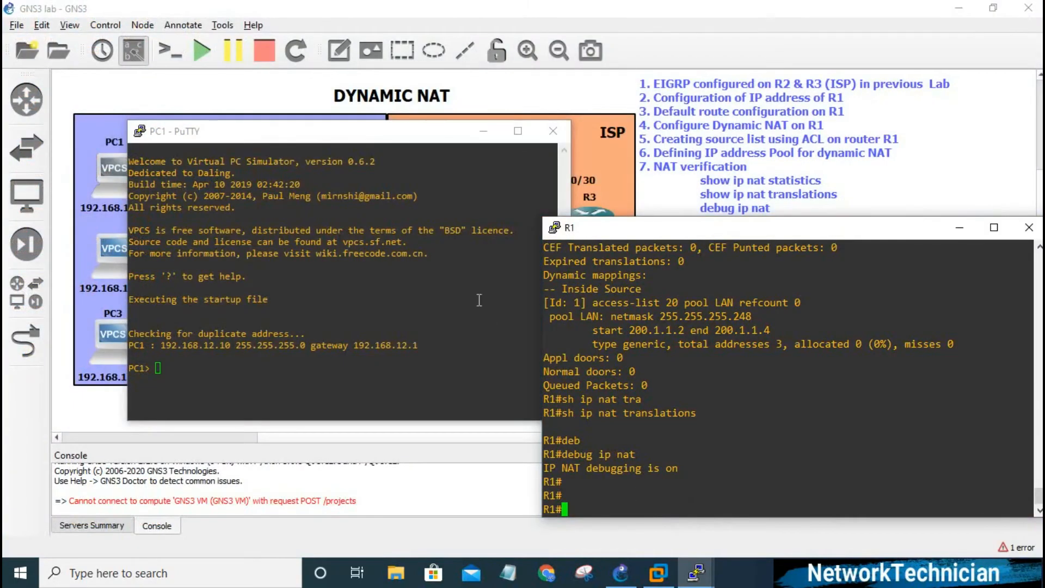
{"action": "left_click_drag", "start_coordinate": [448, 139], "coordinate": [395, 146]}
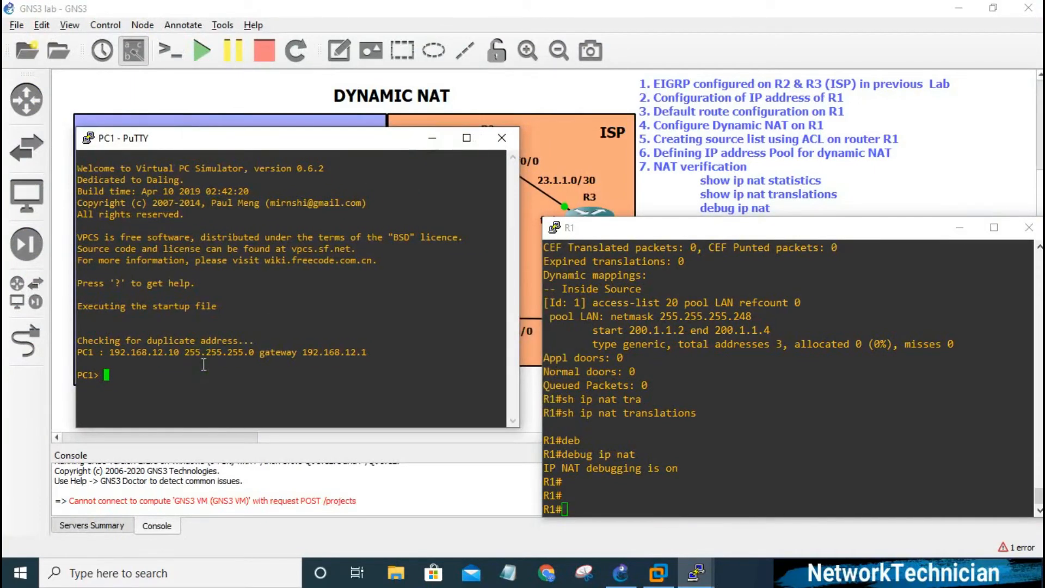
{"action": "type", "text": "ping 8.8.8.8"}
{"action": "key", "text": "Return"}
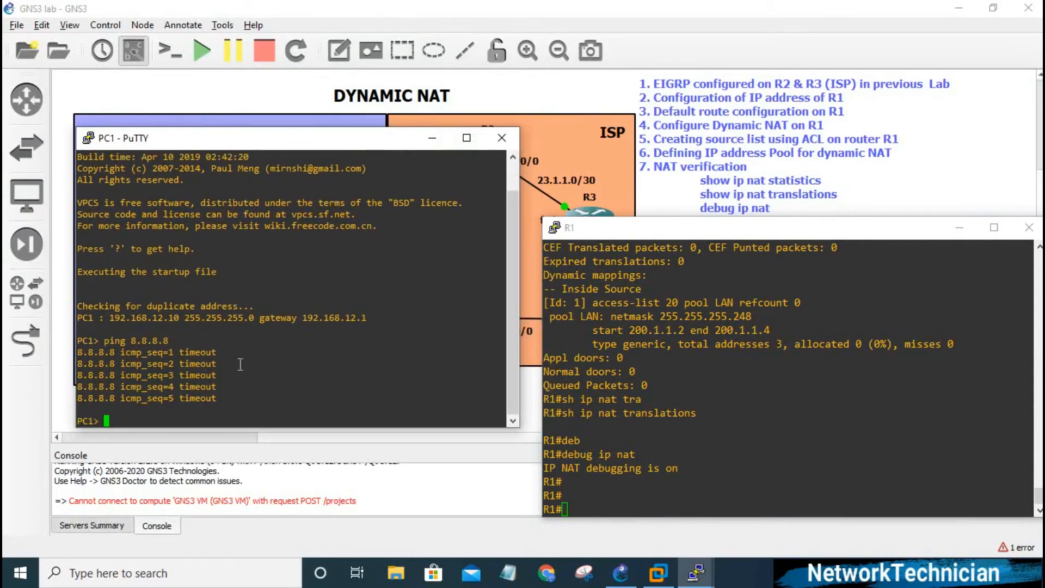
- Display R1's running configuration and page through it to check the interface, NAT pool, source list and access list entries
{"action": "left_click", "coordinate": [590, 505]}
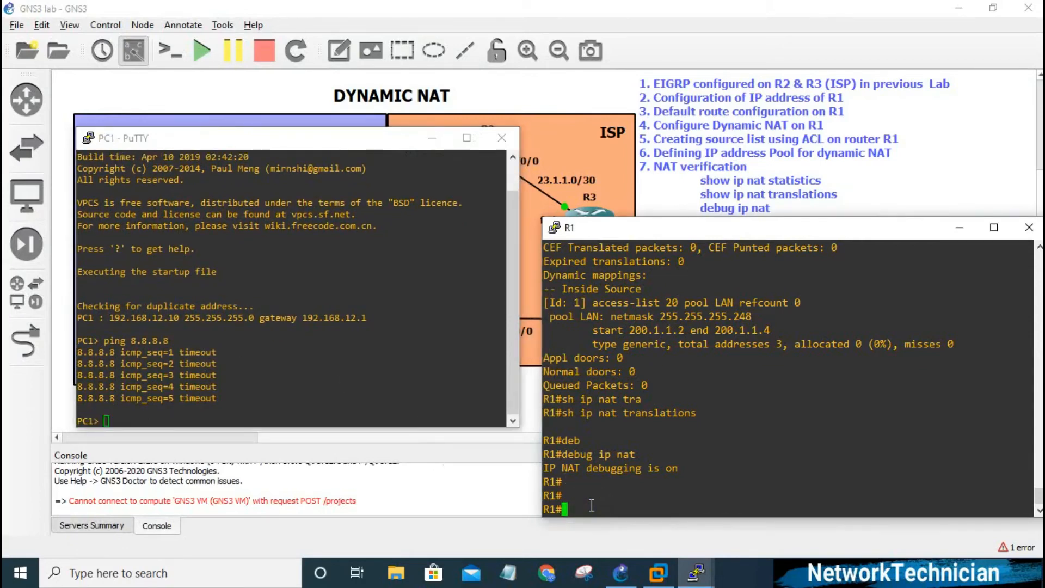
{"action": "type", "text": "sh run"}
{"action": "key", "text": "Return"}
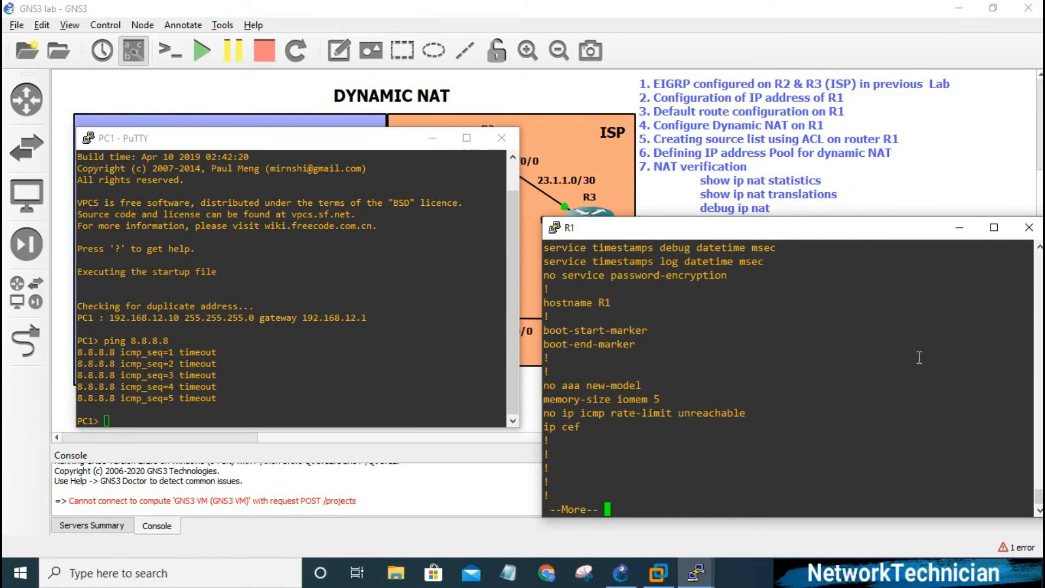
{"action": "key", "text": "space"}
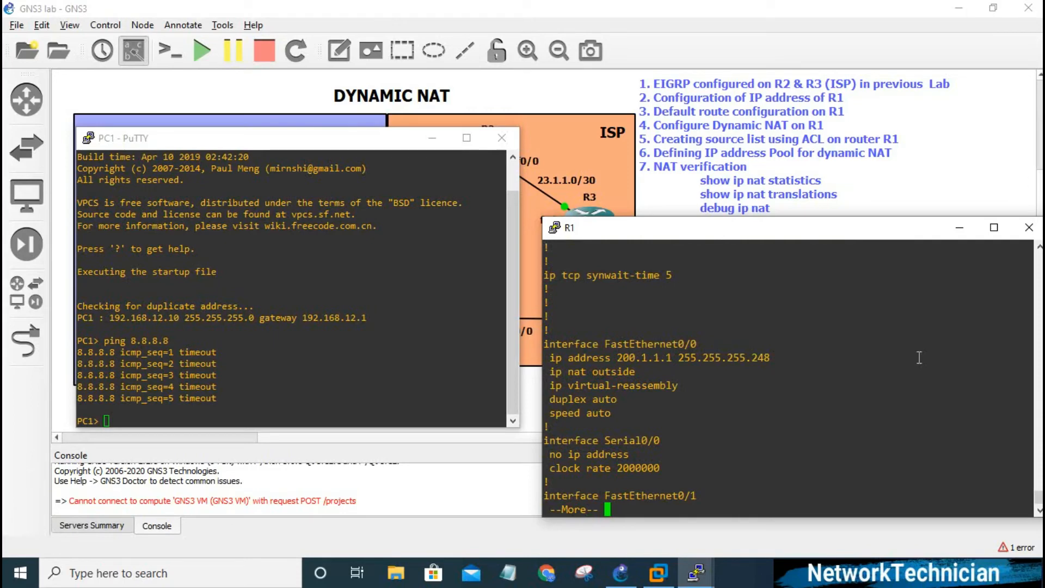
{"action": "key", "text": "space"}
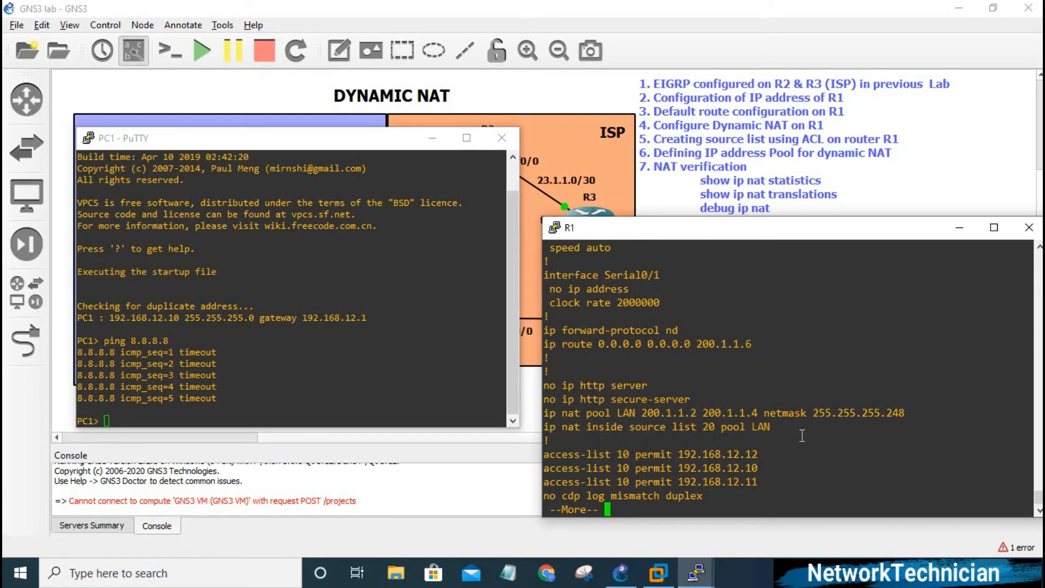
{"action": "key", "text": "space"}
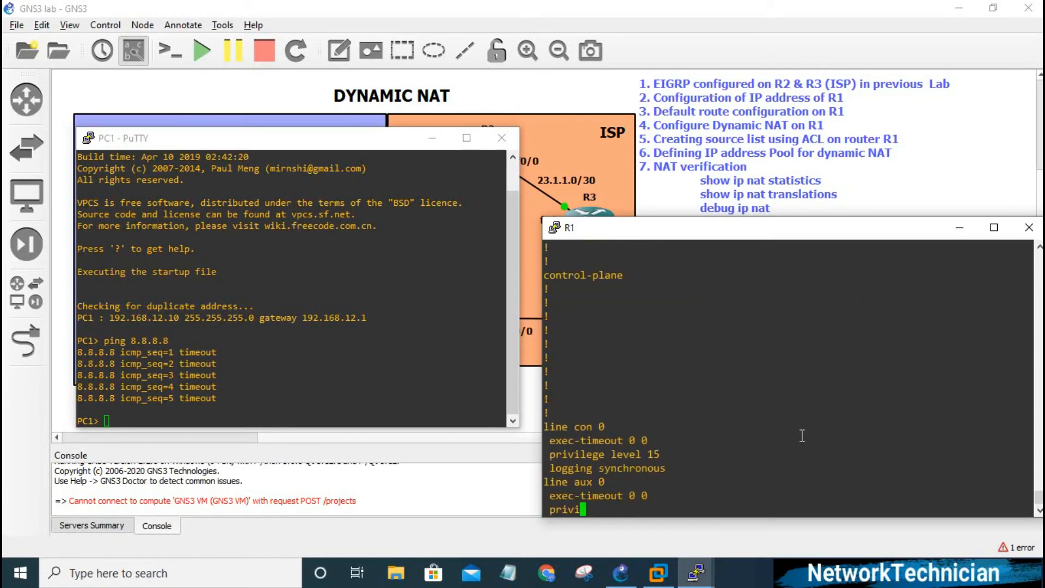
- Enter global configuration mode on R1 and remove access list 10
{"action": "type", "text": "conf t"}
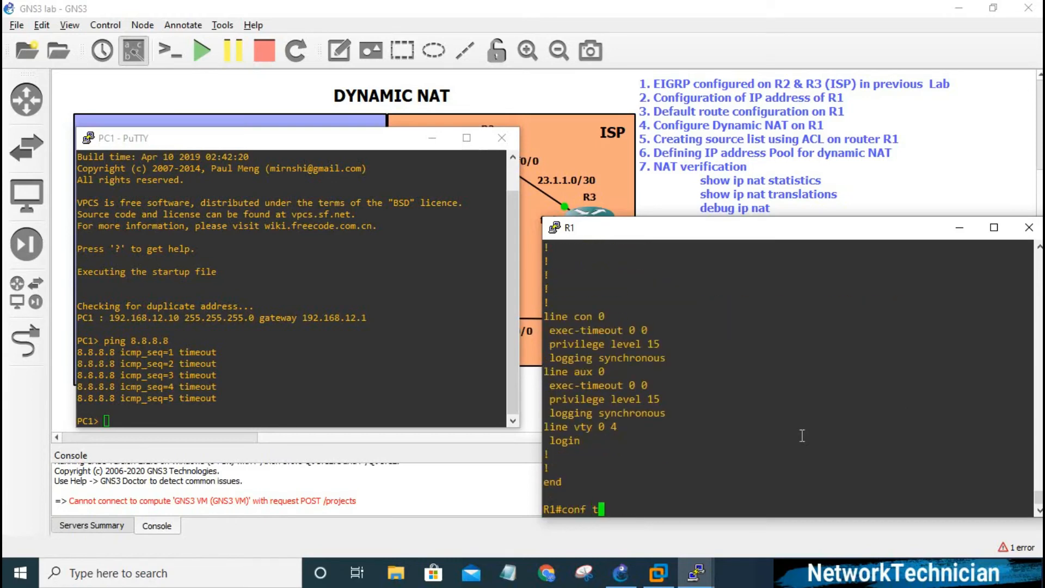
{"action": "key", "text": "Return"}
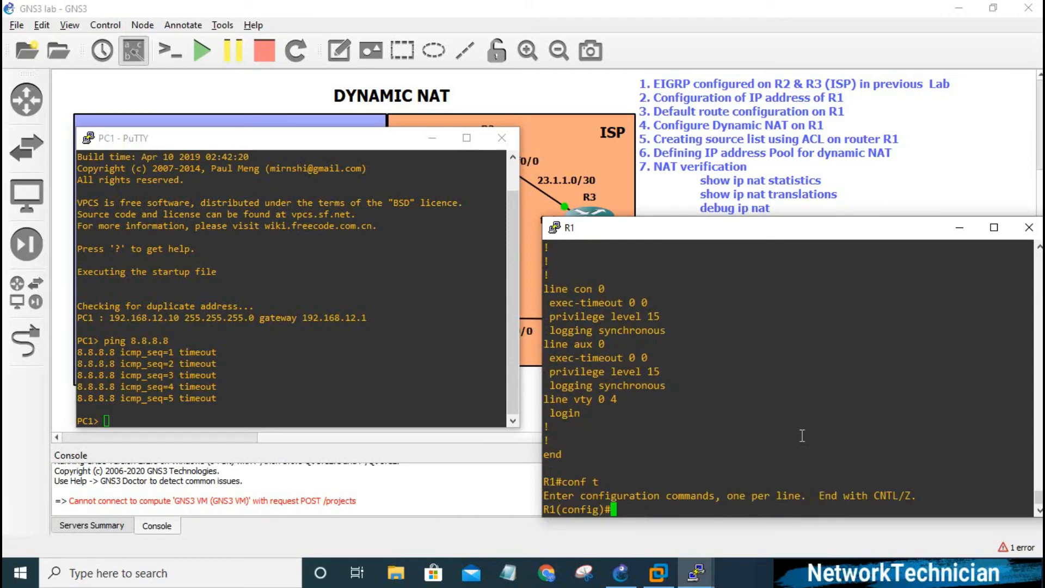
{"action": "type", "text": "s"}
{"action": "type", "text": "h"}
{"action": "key", "text": "BackSpace"}
{"action": "key", "text": "BackSpace"}
{"action": "type", "text": "acce"}
{"action": "key", "text": "Tab"}
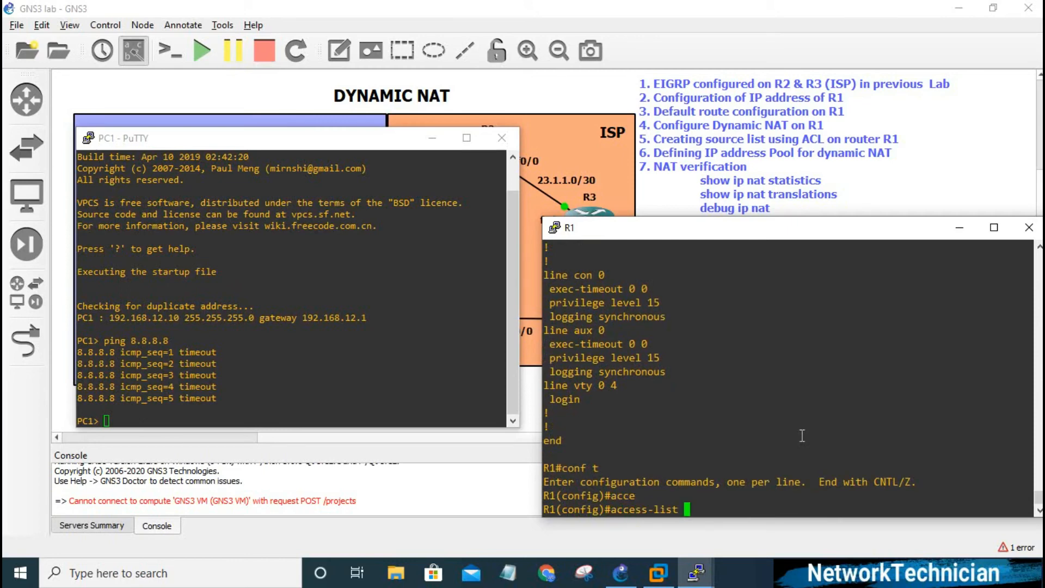
{"action": "type", "text": "10"}
{"action": "key", "text": "ctrl+a"}
{"action": "type", "text": "no"}
{"action": "key", "text": "Return"}
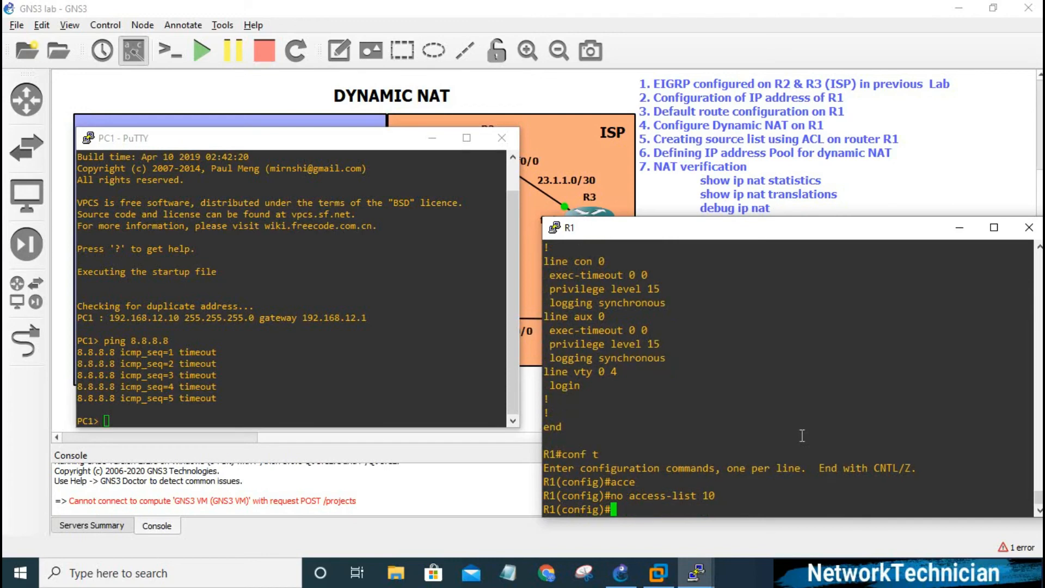
- Create access list 20 on R1 with an entry permitting host 192.168.12.10
{"action": "type", "text": "acce"}
{"action": "key", "text": "Tab"}
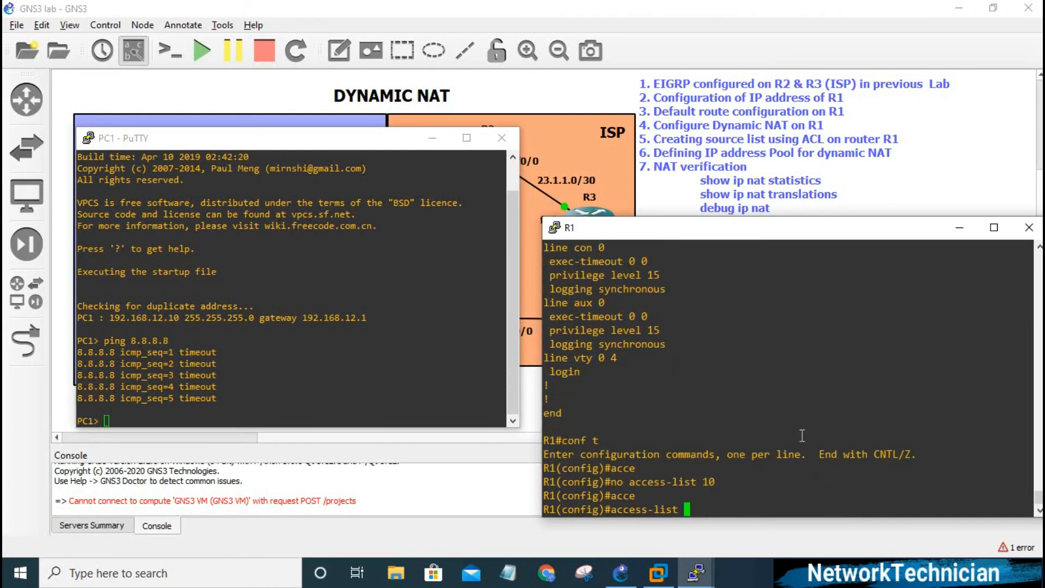
{"action": "type", "text": "20 per"}
{"action": "key", "text": "Tab"}
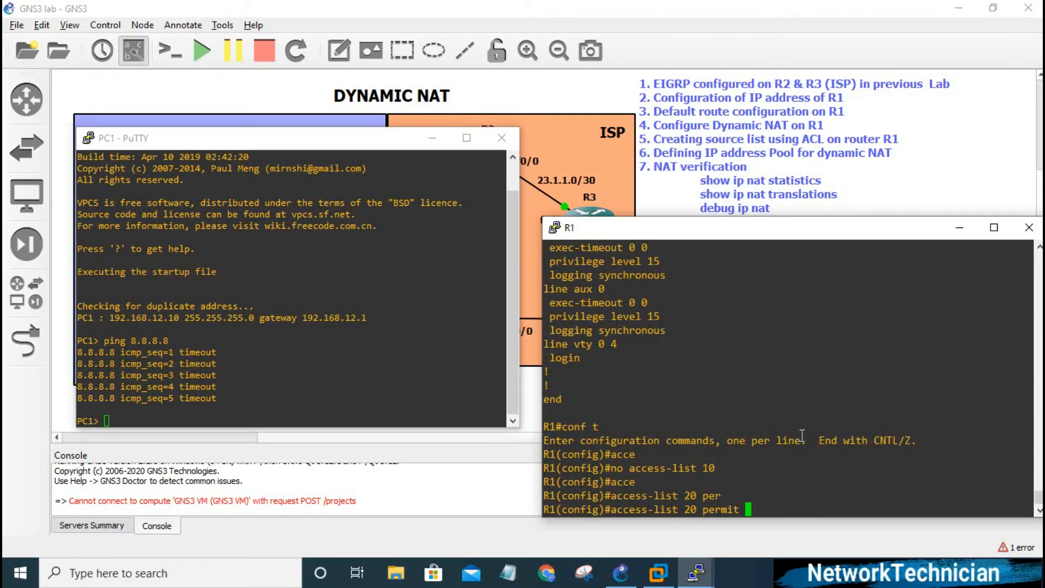
{"action": "type", "text": "hos"}
{"action": "key", "text": "Tab"}
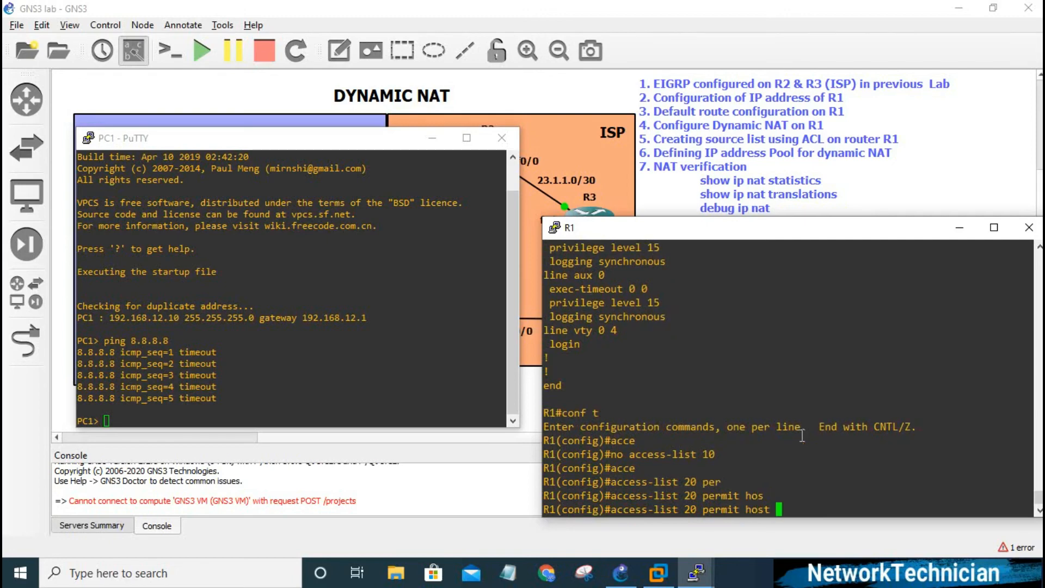
{"action": "type", "text": "192.168.12.10"}
{"action": "key", "text": "Return"}
- Permit hosts 192.168.12.11 and 192.168.12.12 in access list 20 as well, and exit R1's configuration mode
{"action": "key", "text": "Up"}
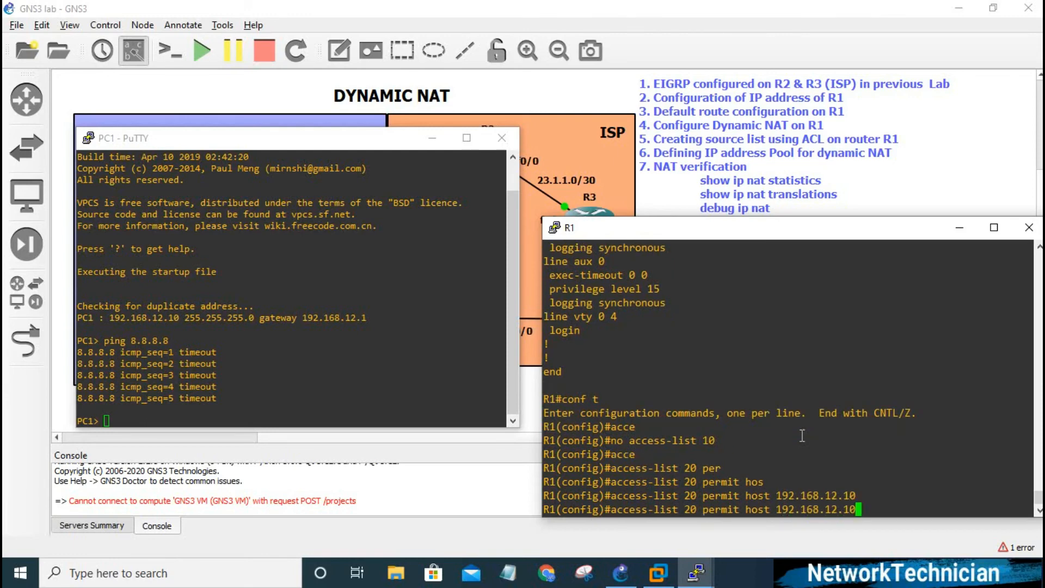
{"action": "key", "text": "BackSpace"}
{"action": "type", "text": "1"}
{"action": "key", "text": "Return"}
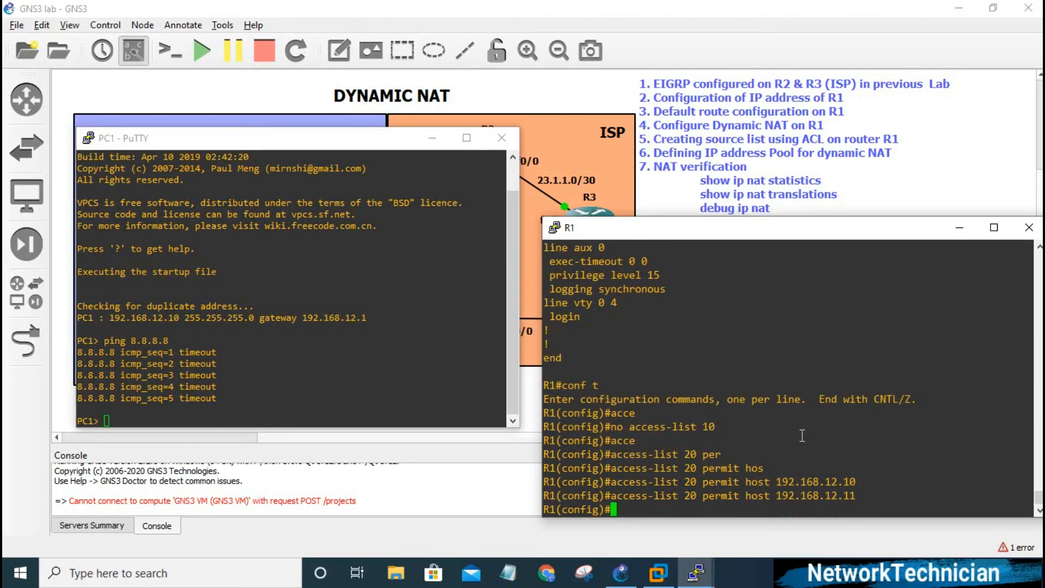
{"action": "key", "text": "Up"}
{"action": "key", "text": "BackSpace"}
{"action": "type", "text": "20 permit host 192.168.12.12"}
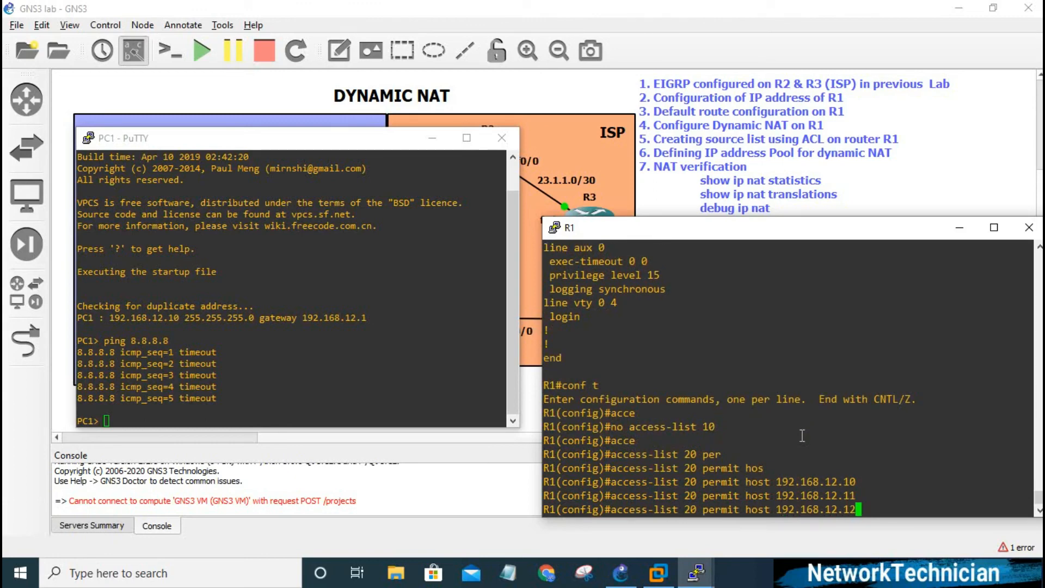
{"action": "key", "text": "Return"}
{"action": "type", "text": "end"}
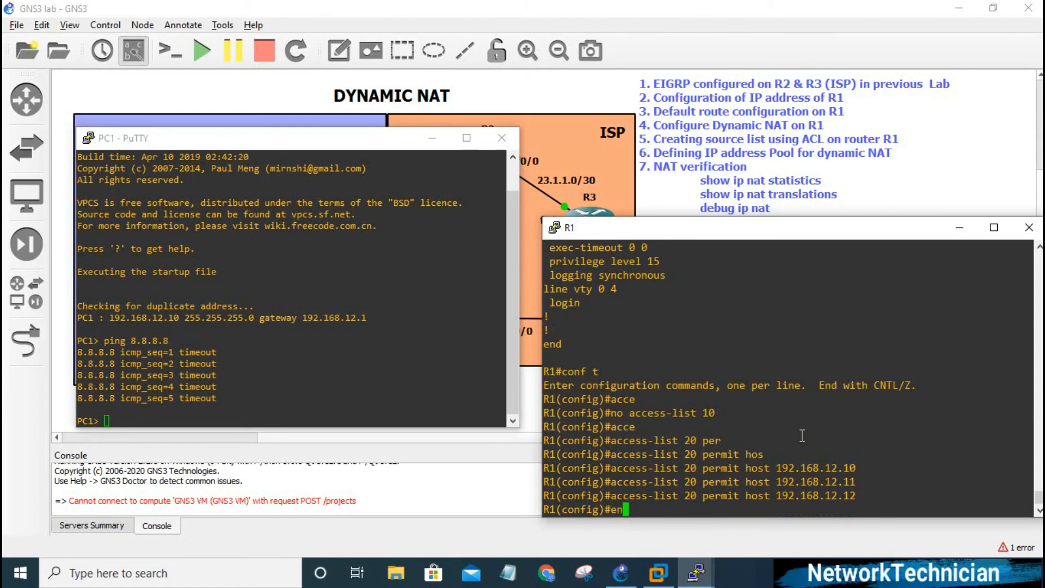
{"action": "key", "text": "Return"}
- Display the configured access lists on R1 with show access-lists
{"action": "type", "text": "sh "}
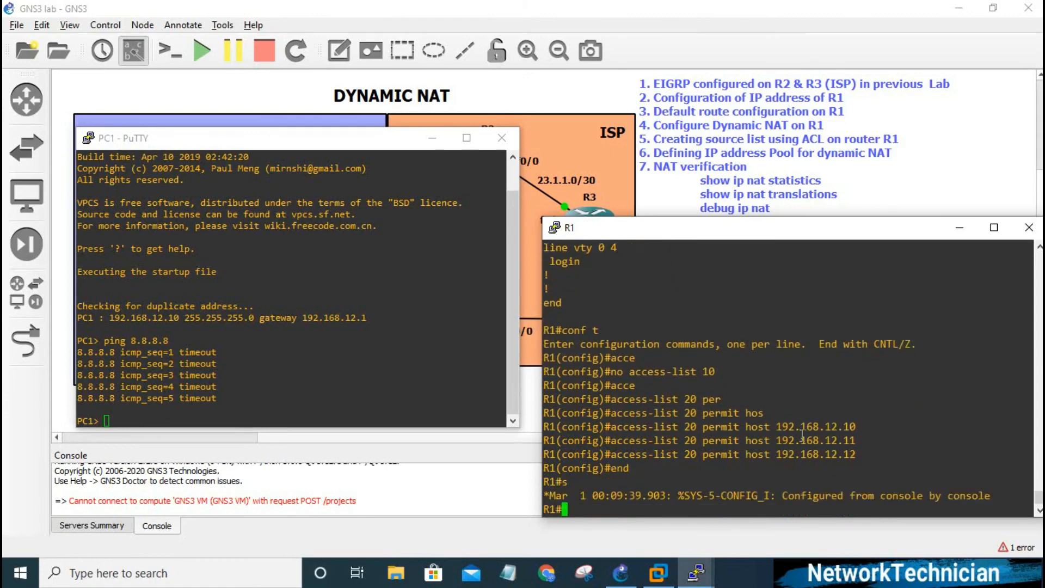
{"action": "type", "text": "acce"}
{"action": "key", "text": "Tab"}
{"action": "type", "text": "l"}
{"action": "key", "text": "Tab"}
{"action": "key", "text": "Return"}
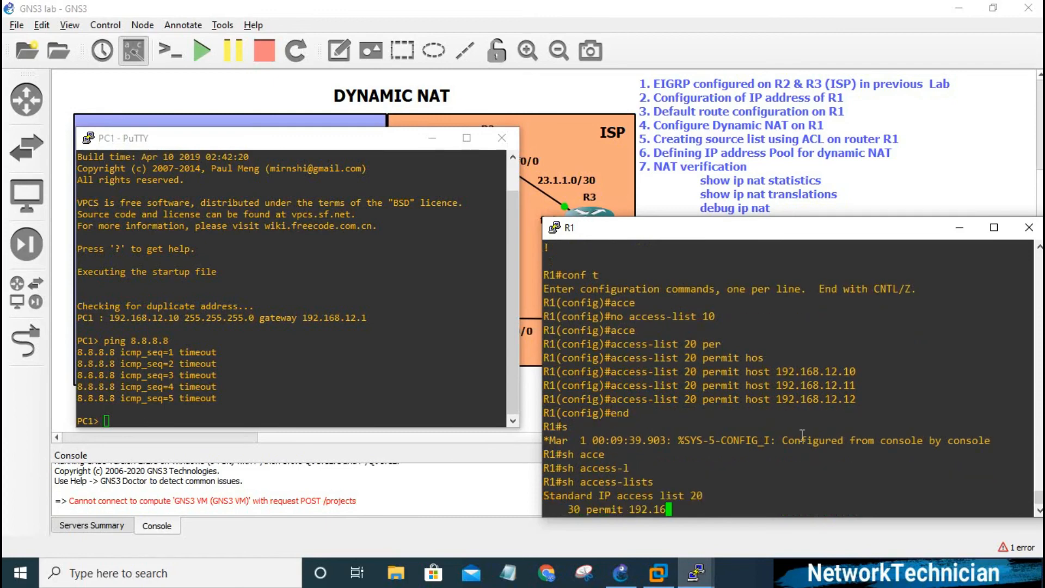
{"action": "key", "text": "Return"}
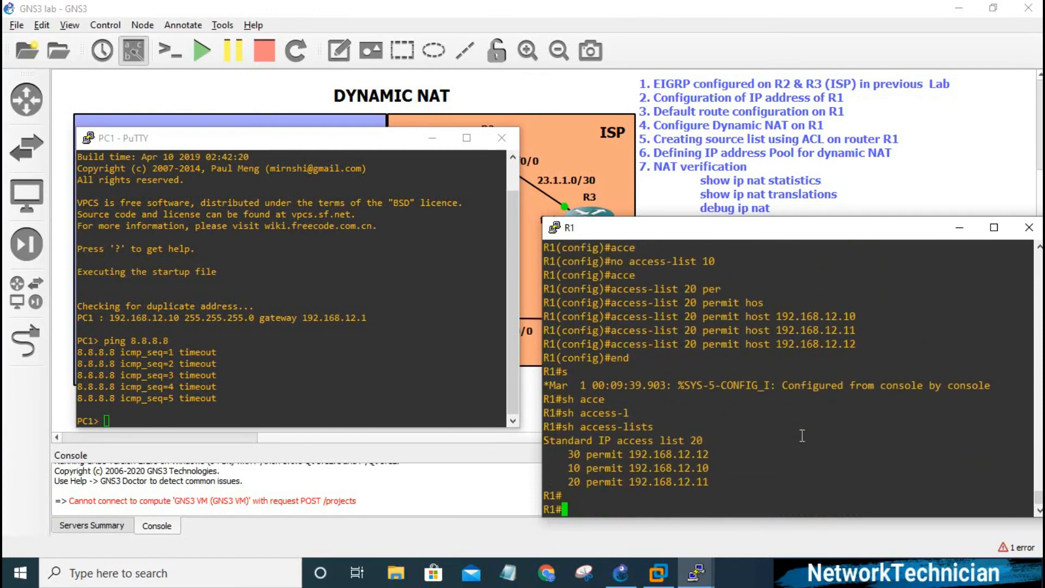
- Repeat the ping from PC1 to the server at 8.8.8.8
{"action": "left_click", "coordinate": [479, 406]}
{"action": "key", "text": "Up"}
{"action": "key", "text": "Return"}
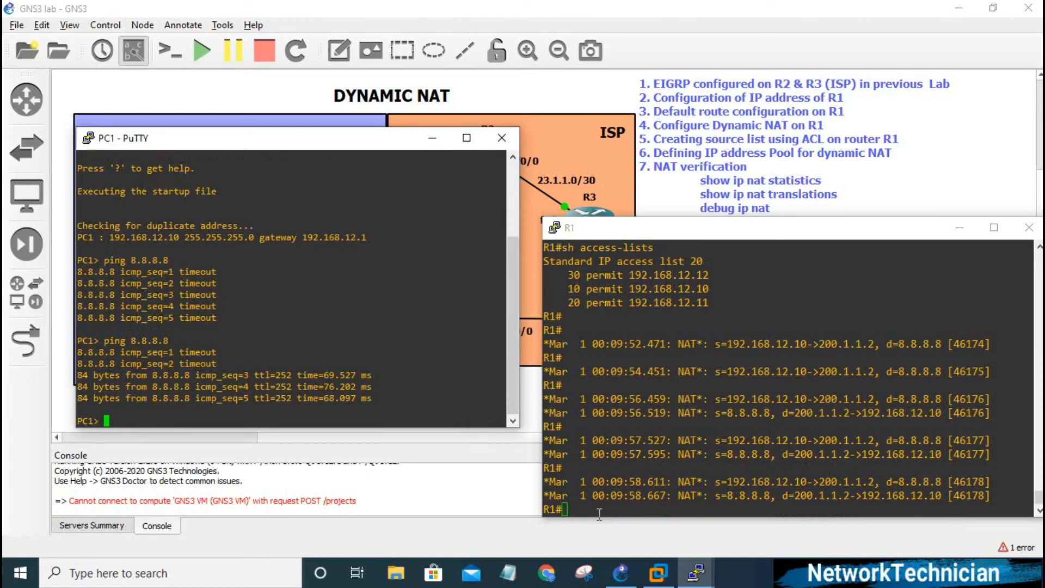
- Display R1's NAT statistics with show ip nat statistics and examine the active translations, dynamic entries and hits
{"action": "left_click", "coordinate": [839, 307]}
{"action": "key", "text": "Up"}
{"action": "key", "text": "Up"}
{"action": "key", "text": "Up"}
{"action": "key", "text": "Up"}
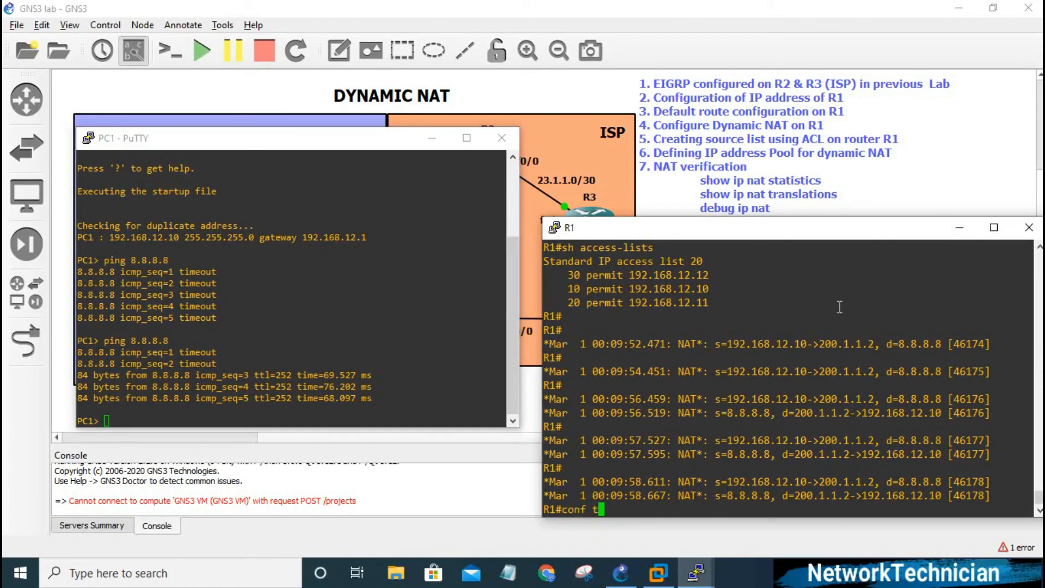
{"action": "key", "text": "Up"}
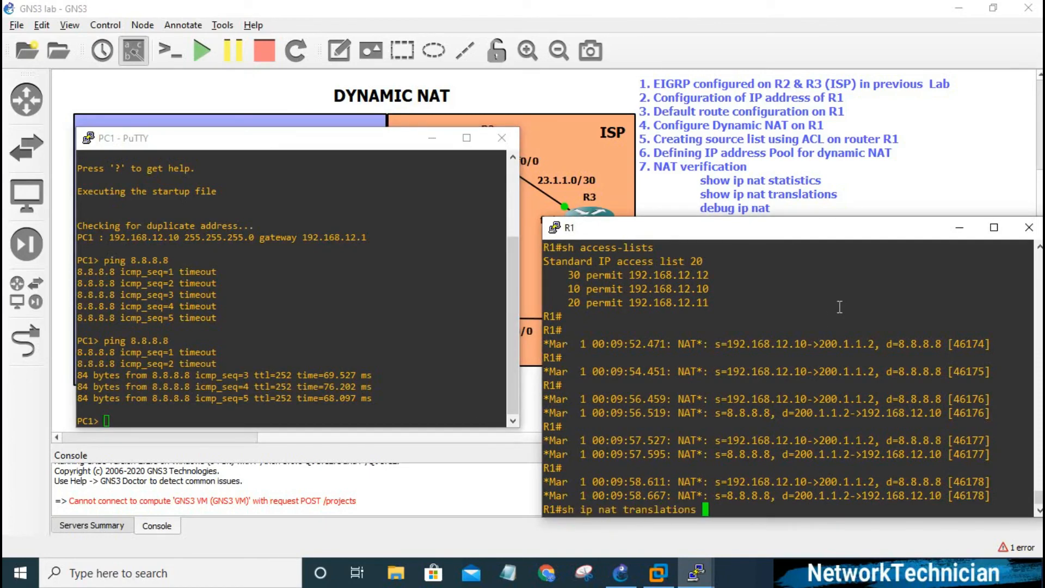
{"action": "key", "text": "Up"}
{"action": "key", "text": "Return"}
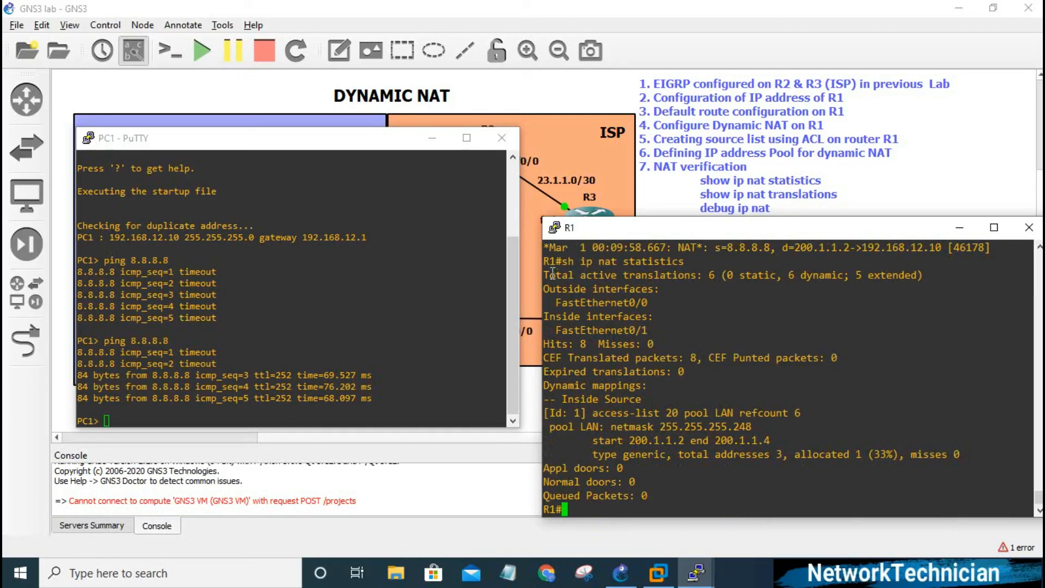
{"action": "left_click_drag", "start_coordinate": [543, 275], "coordinate": [720, 277]}
{"action": "left_click_drag", "start_coordinate": [783, 276], "coordinate": [845, 280]}
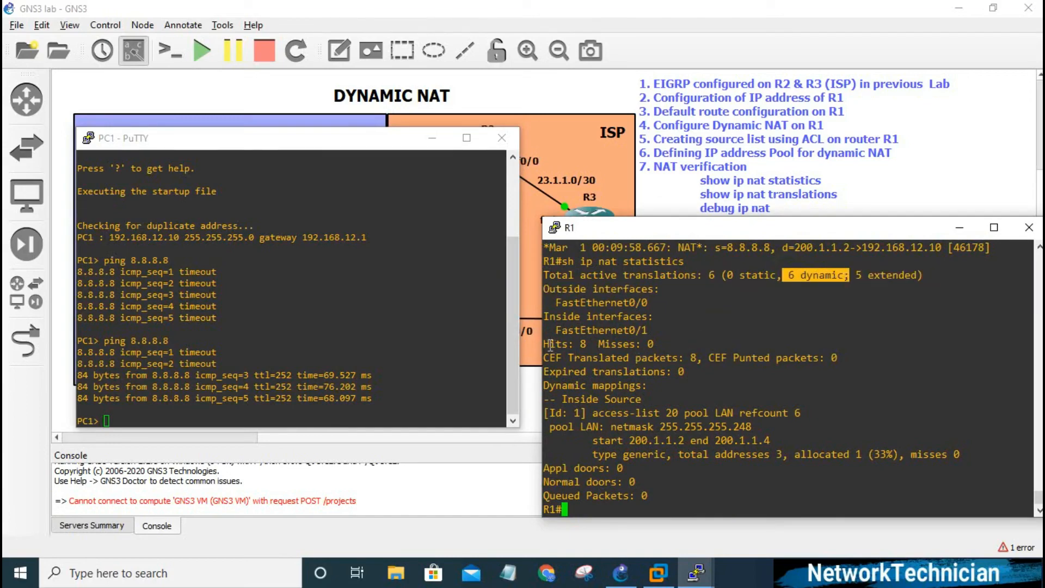
{"action": "left_click_drag", "start_coordinate": [543, 344], "coordinate": [588, 348]}
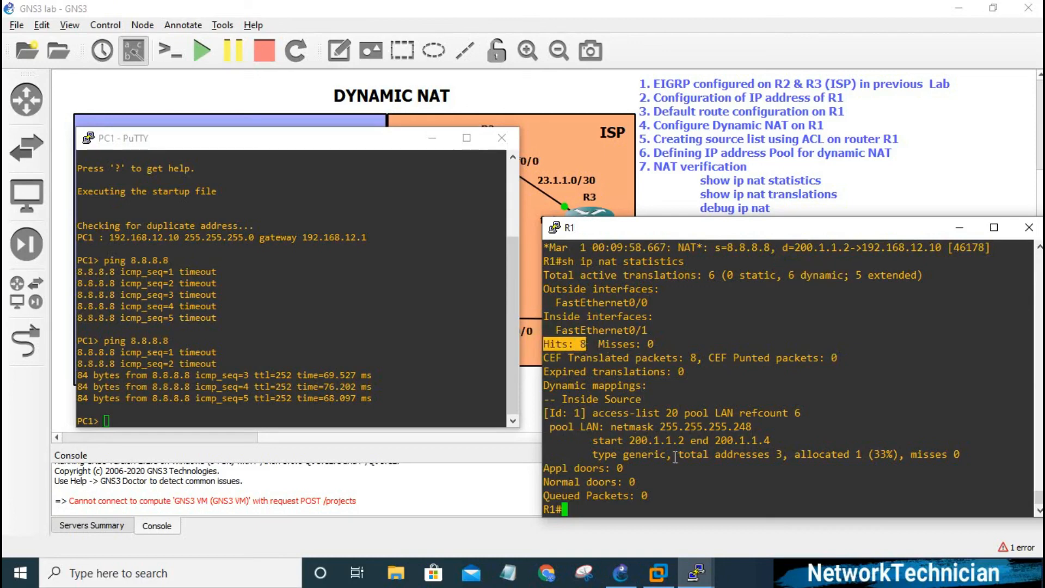
- Display R1's NAT table with show ip nat translations and compare the inside local and inside global addresses of the first entry
{"action": "type", "text": "sh ip nat tra"}
{"action": "key", "text": "Tab"}
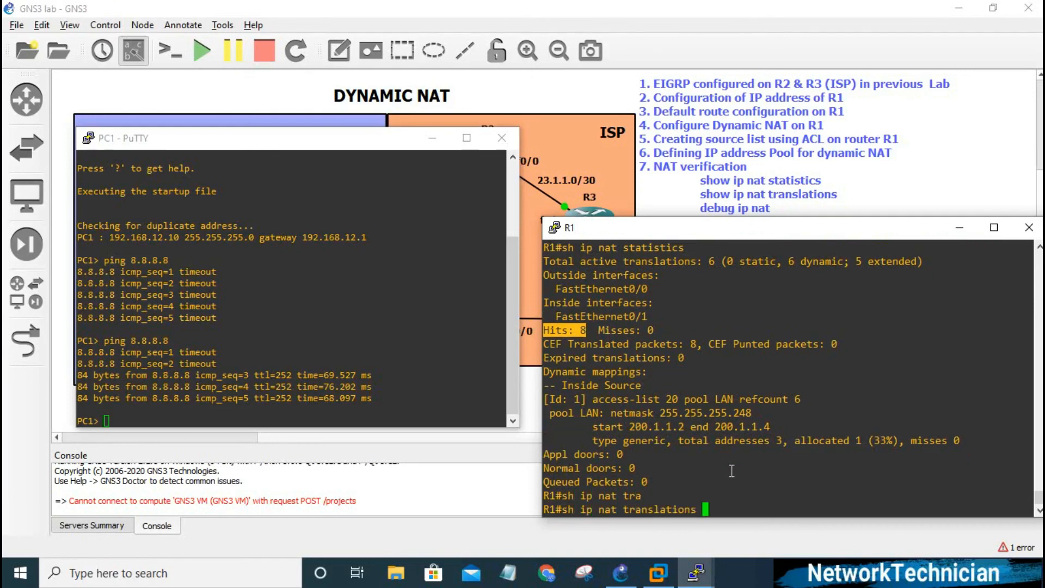
{"action": "key", "text": "Return"}
{"action": "key", "text": "Return"}
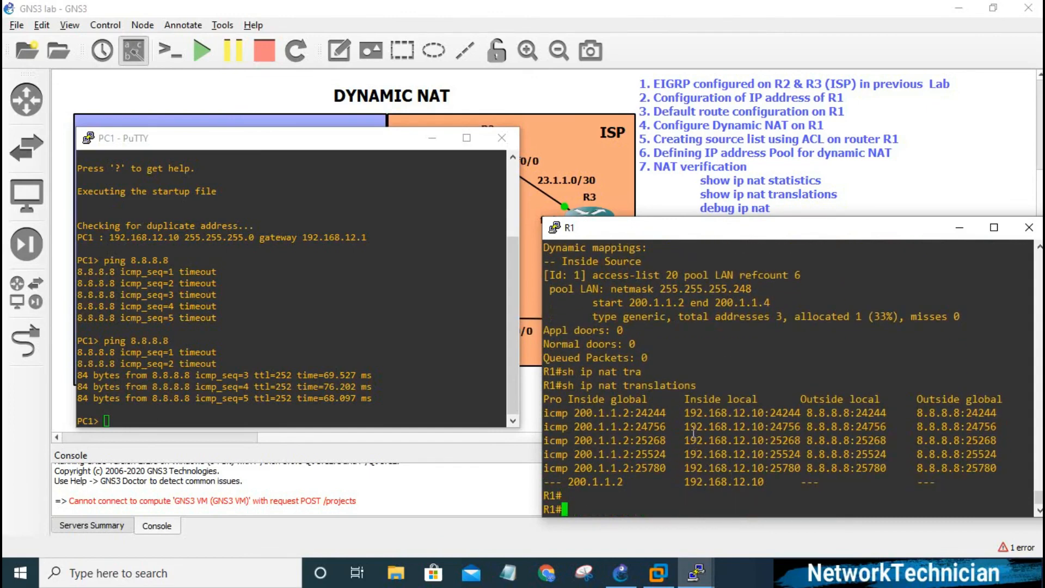
{"action": "left_click", "coordinate": [684, 416]}
{"action": "left_click_drag", "start_coordinate": [685, 417], "coordinate": [763, 418]}
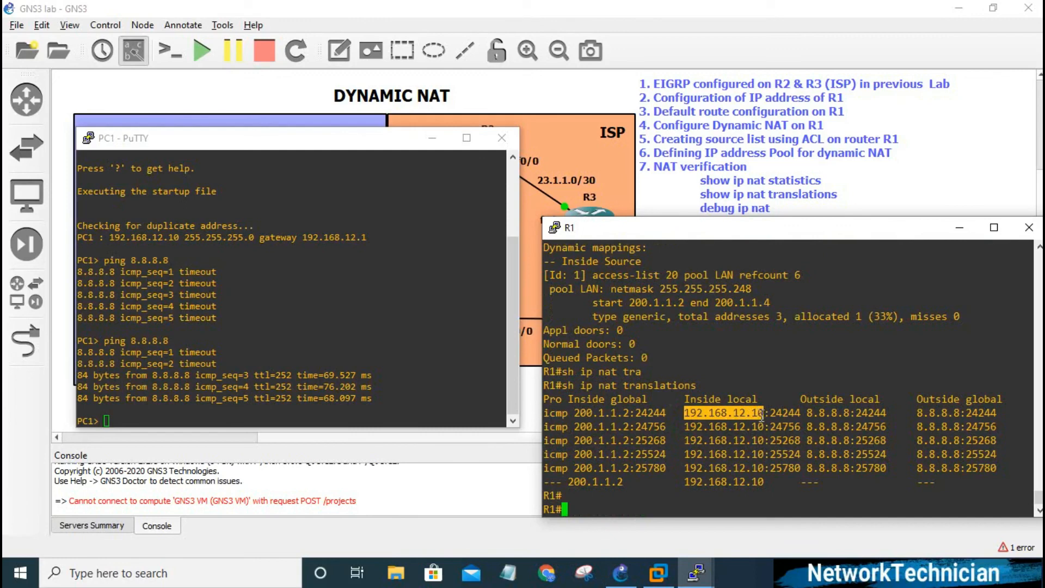
{"action": "left_click", "coordinate": [575, 415]}
{"action": "left_click_drag", "start_coordinate": [627, 410], "coordinate": [665, 413]}
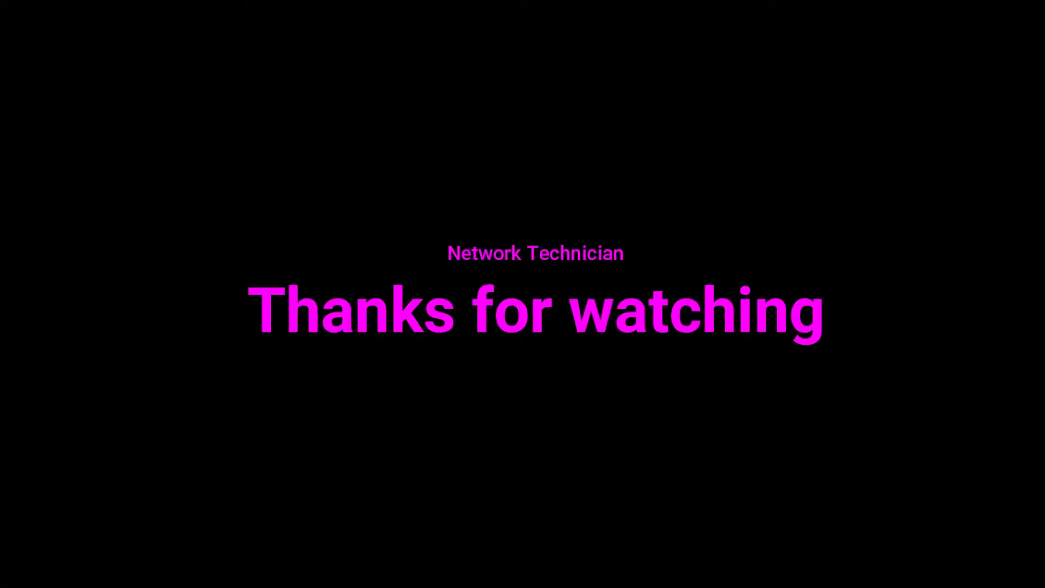